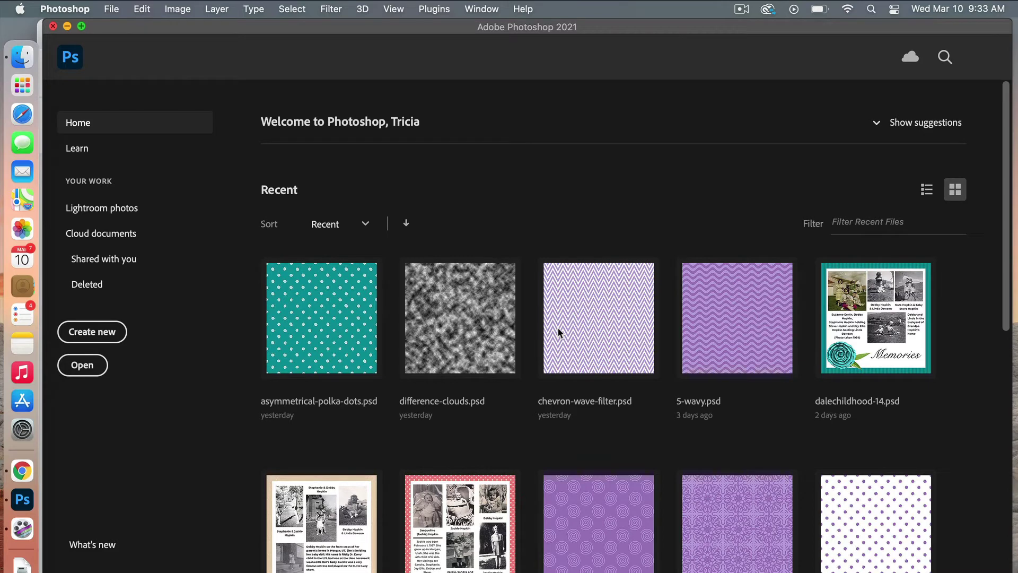
# - Create a new 200 x 200 pixel RGB document at 300 pixels/inch with a transparent background
pyautogui.click(110, 335)
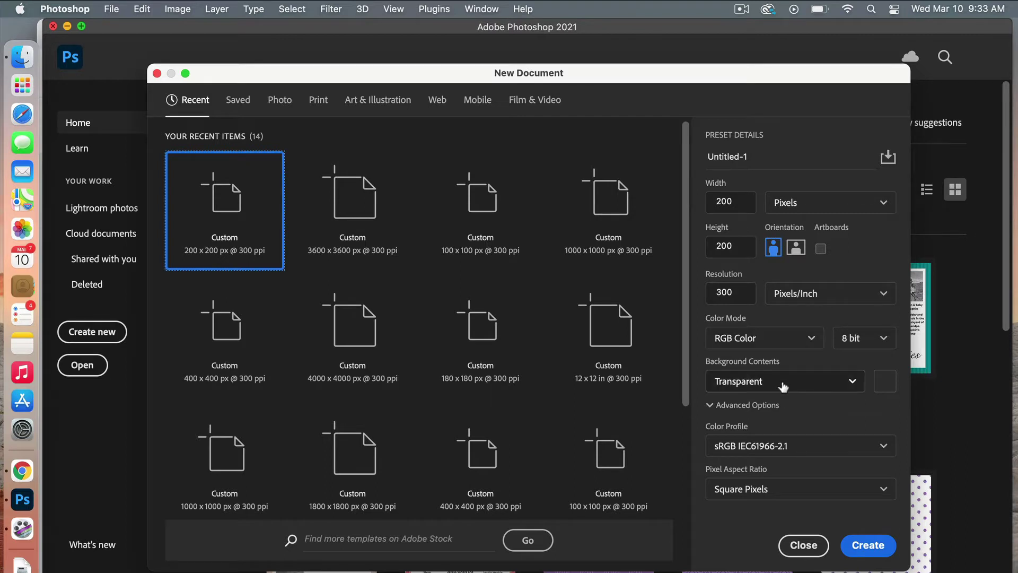
pyautogui.click(879, 551)
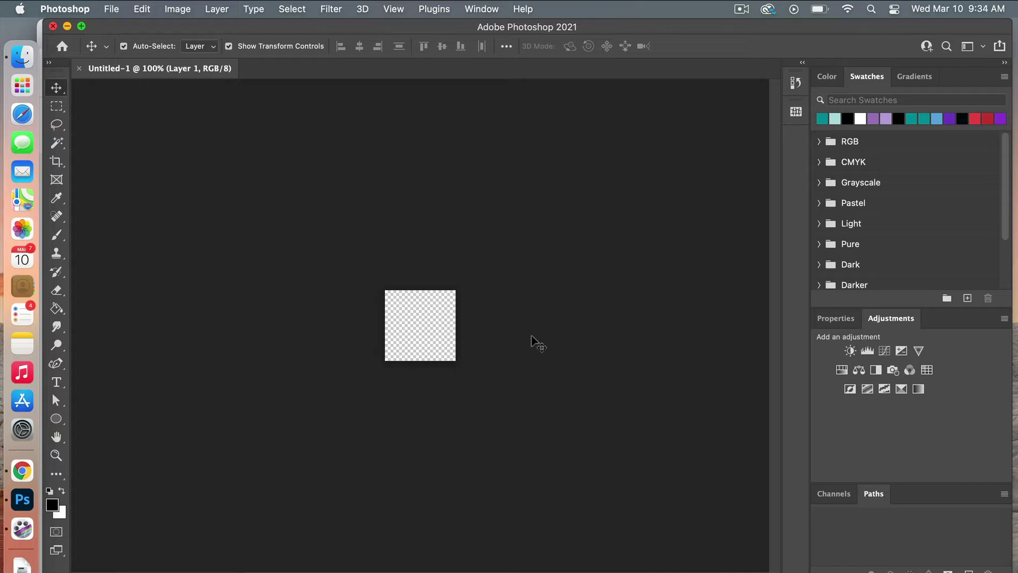
# - Place a fixed-size 50 x 200 px rectangular marquee selection spanning the full height of the canvas
pyautogui.press('super+equal')
pyautogui.press('super+equal')
pyautogui.press('super+equal')
pyautogui.press('super+equal')
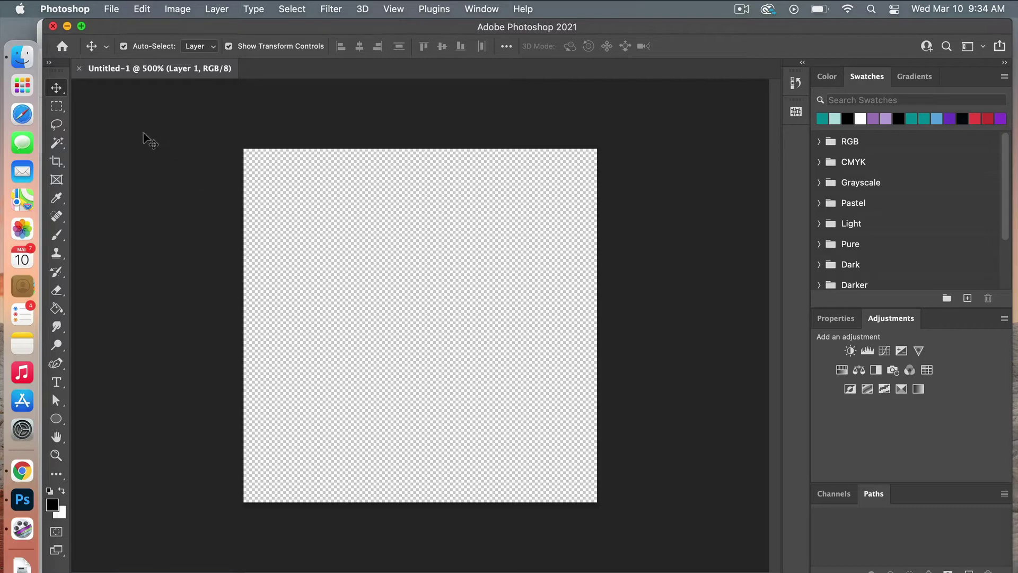
pyautogui.click(57, 107)
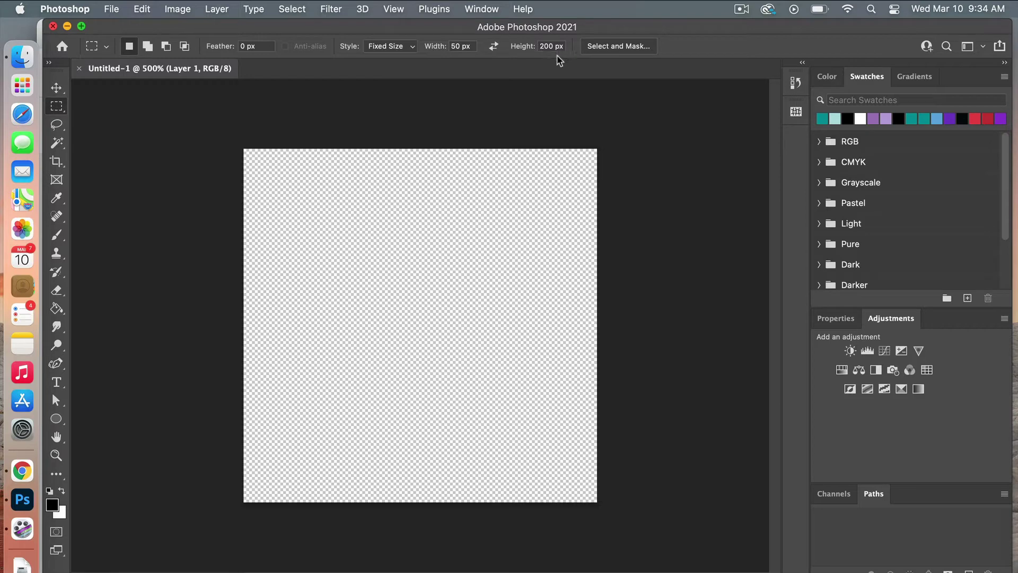
pyautogui.click(420, 275)
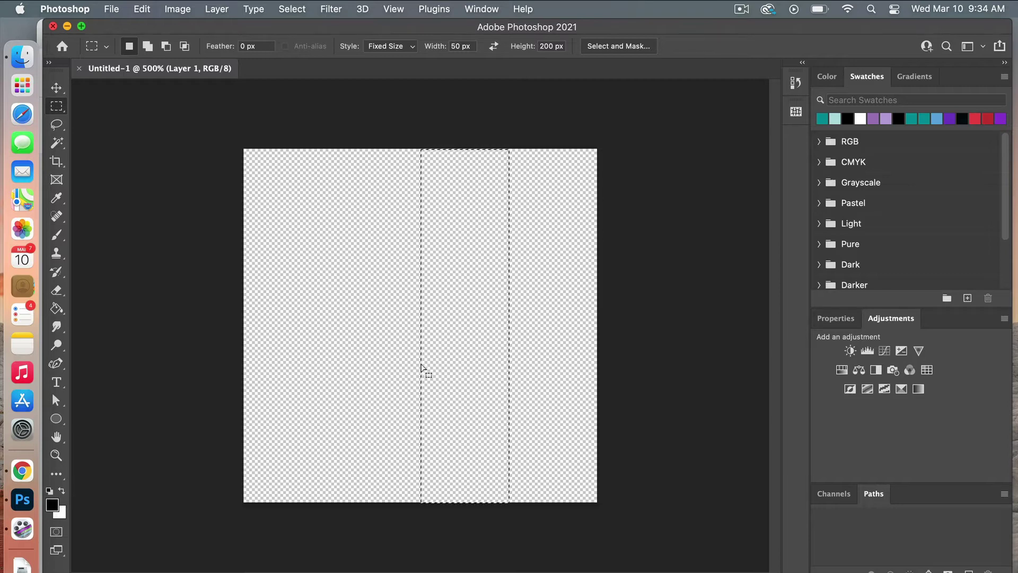
# - Show the Layers panel, fill the selected strip with the black foreground color, and deselect it
pyautogui.click(494, 10)
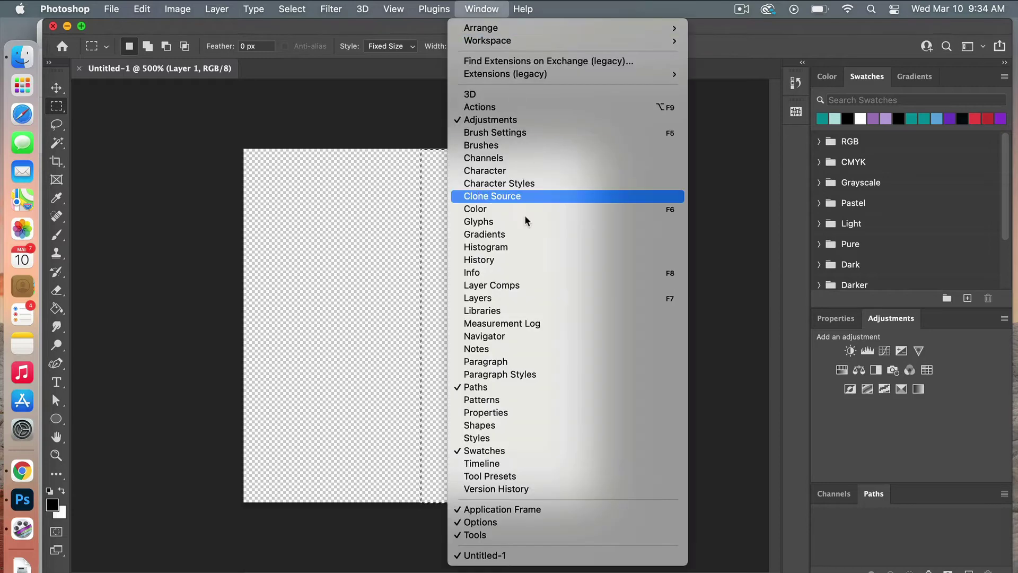
pyautogui.click(486, 299)
pyautogui.moveTo(739, 115); pyautogui.dragTo(691, 131)
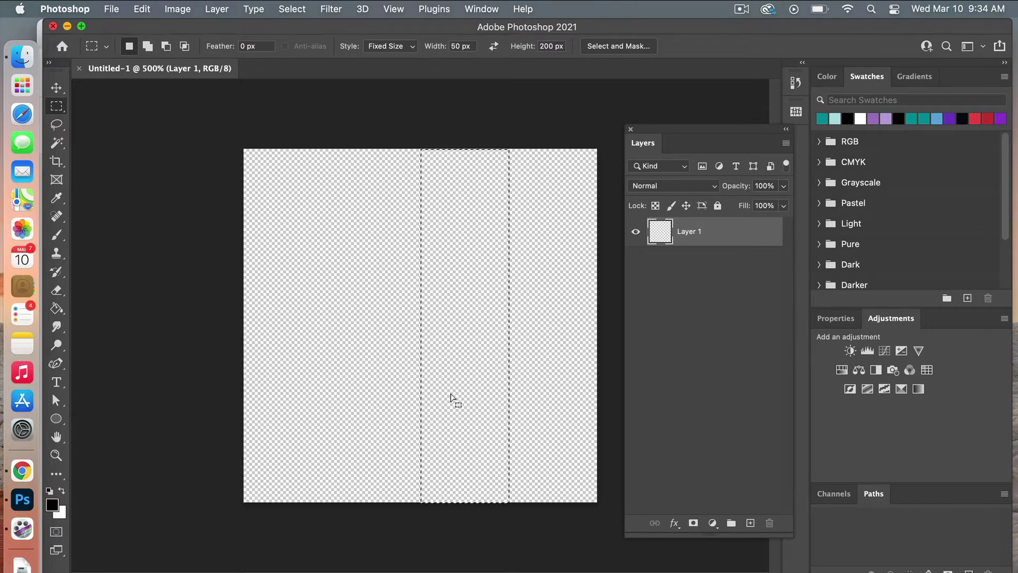
pyautogui.press('alt')
pyautogui.hotkey('alt', 'BackSpace')
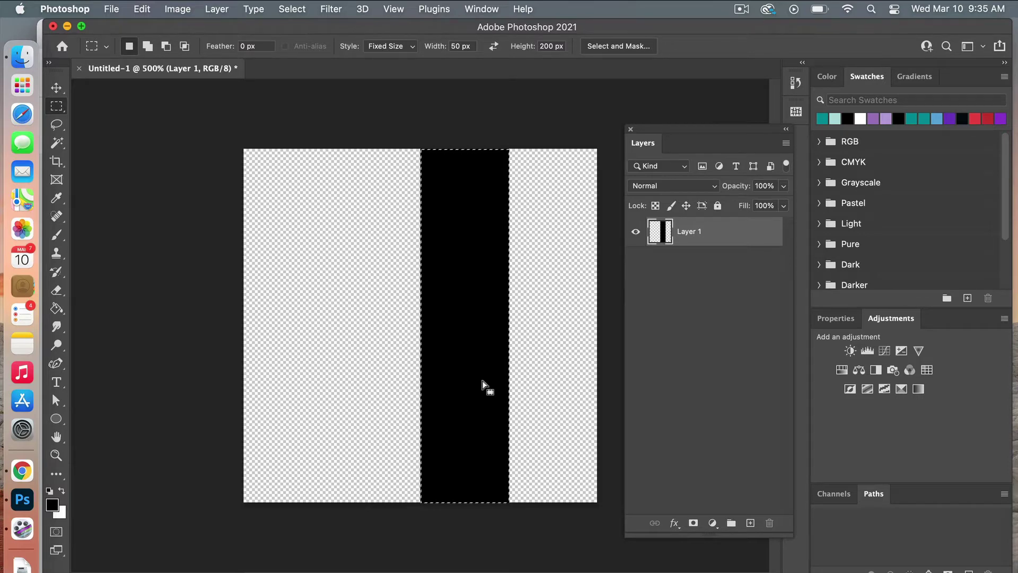
pyautogui.press('super+d')
# - Center the black stripe horizontally and vertically against the whole canvas, then clear the selection
pyautogui.press('super+a')
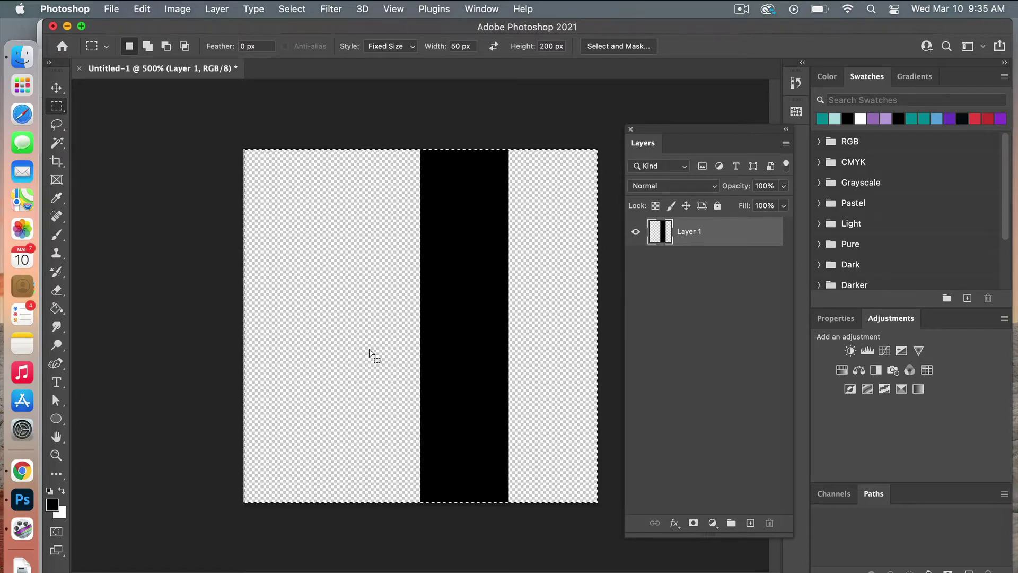
pyautogui.press('v')
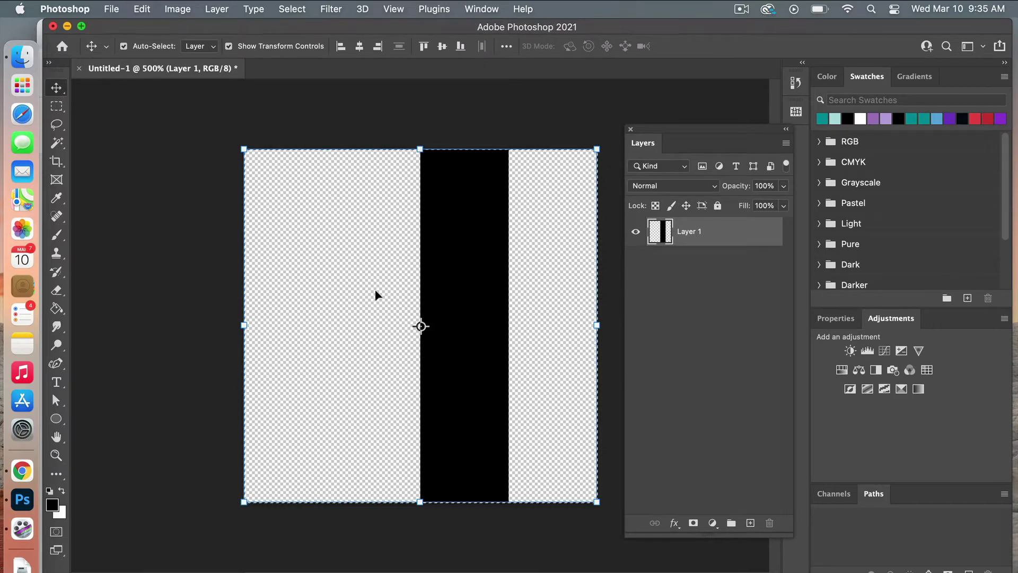
pyautogui.click(360, 51)
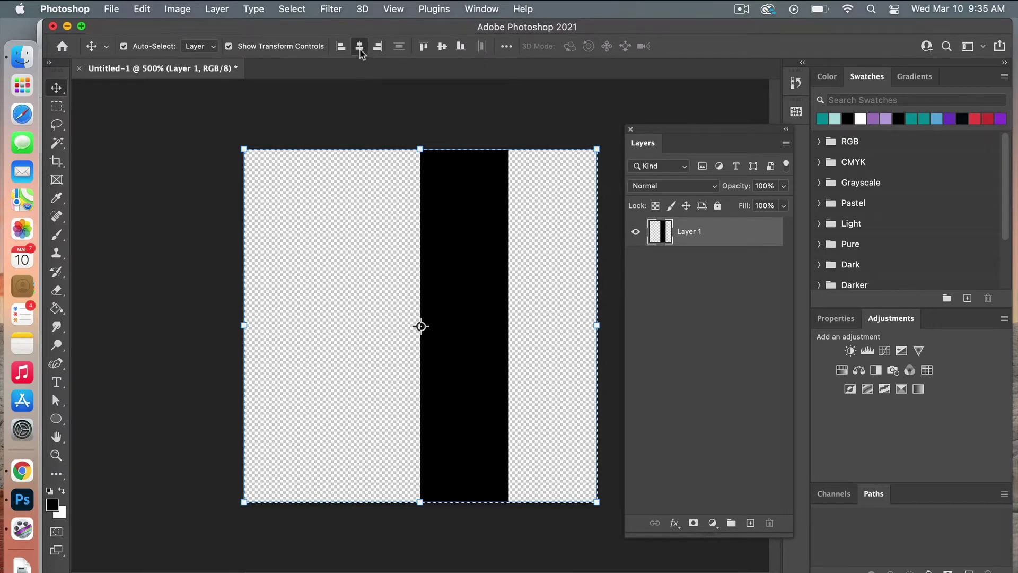
pyautogui.click(442, 49)
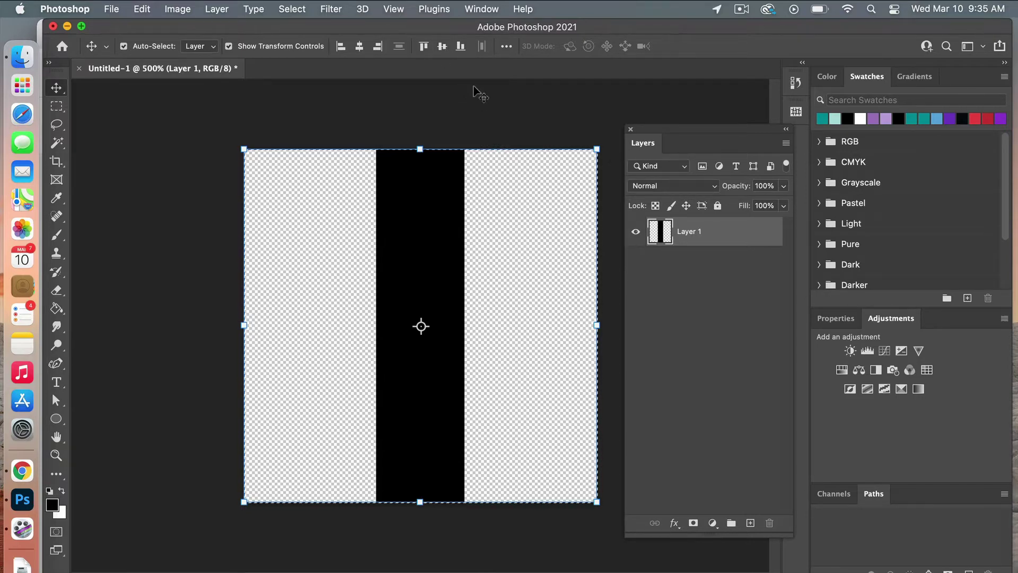
pyautogui.press('super+d')
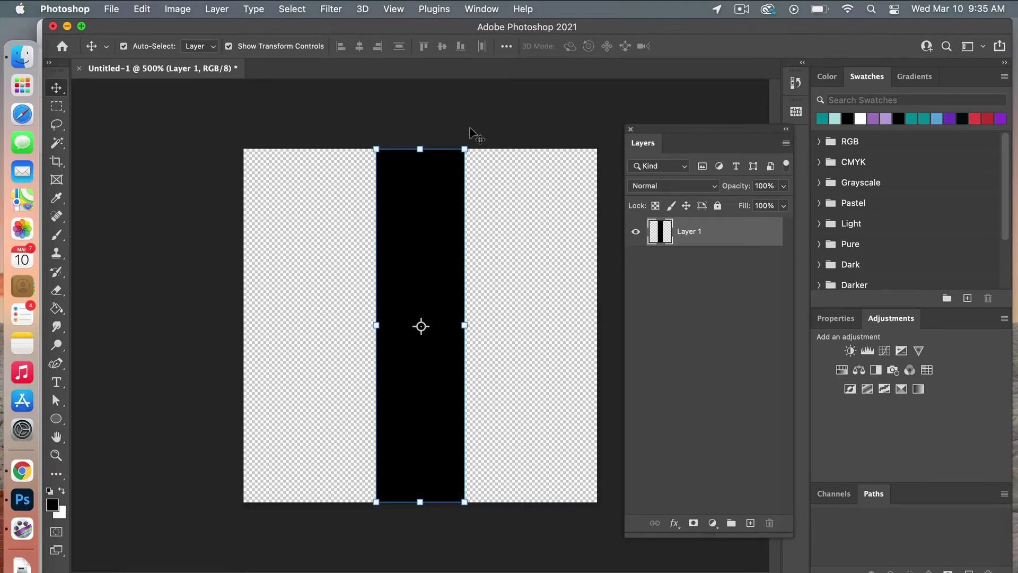
pyautogui.click(226, 119)
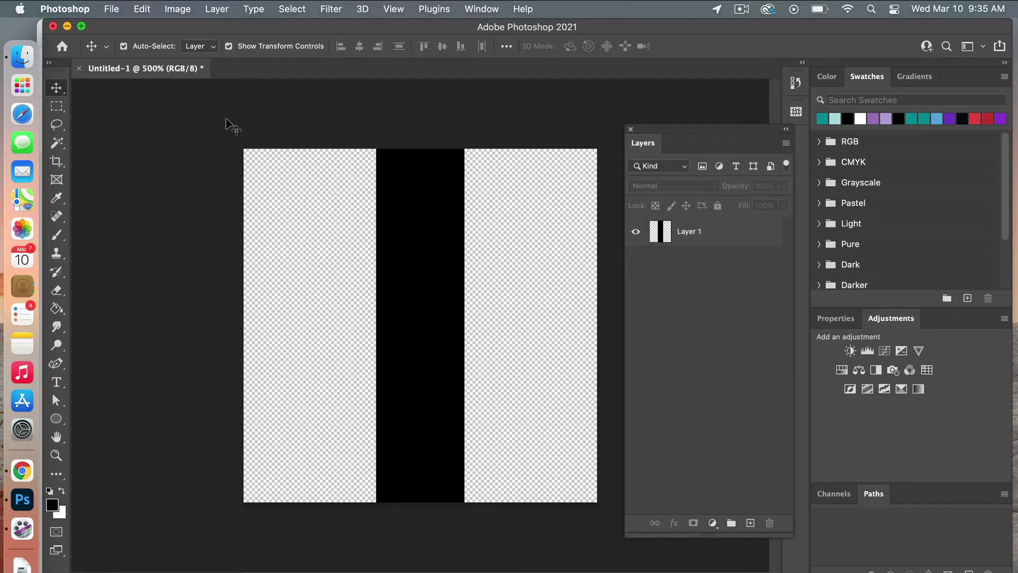
# - Define the centered stripe tile as a pattern named "stripes"
pyautogui.click(142, 9)
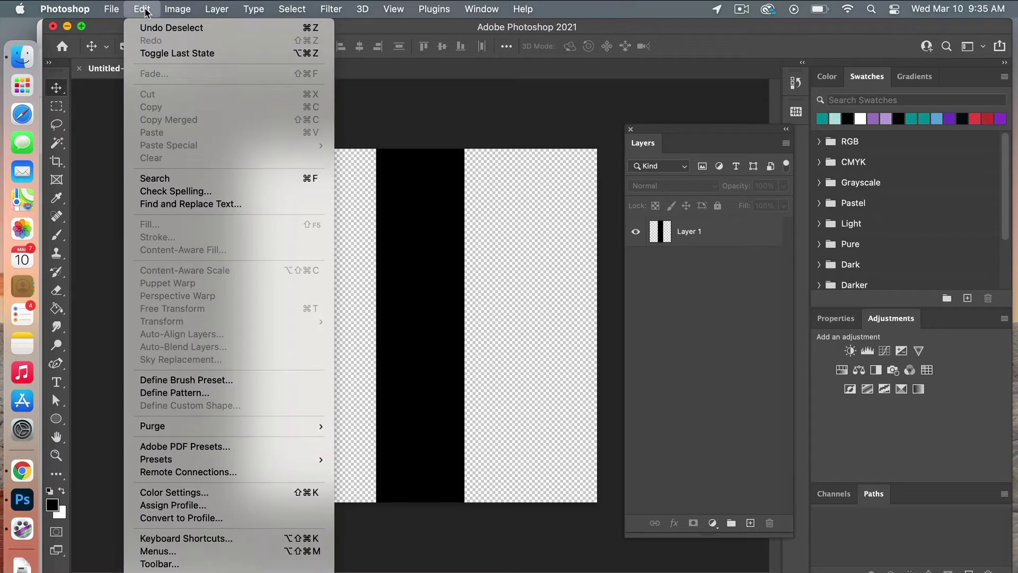
pyautogui.click(211, 394)
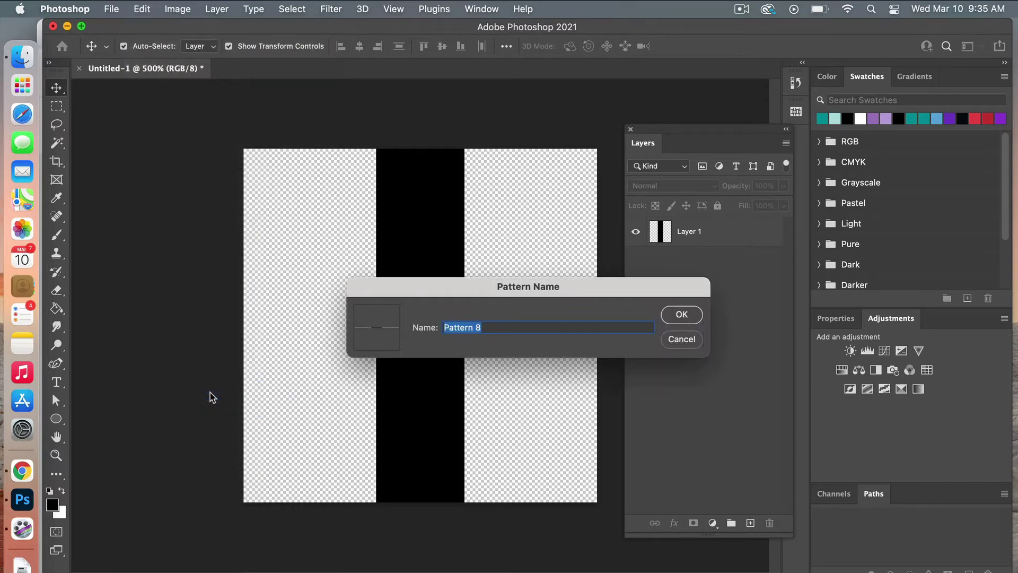
pyautogui.write('stripes')
pyautogui.click(696, 316)
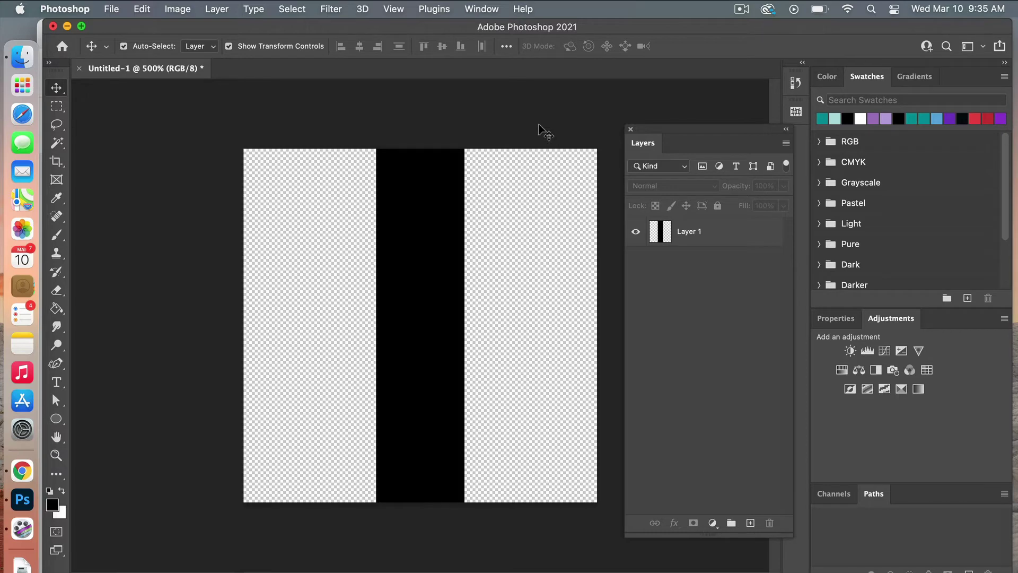
# - Create a new 3600 x 3600 pixel document at 300 pixels/inch with white background contents
pyautogui.click(112, 9)
pyautogui.click(127, 28)
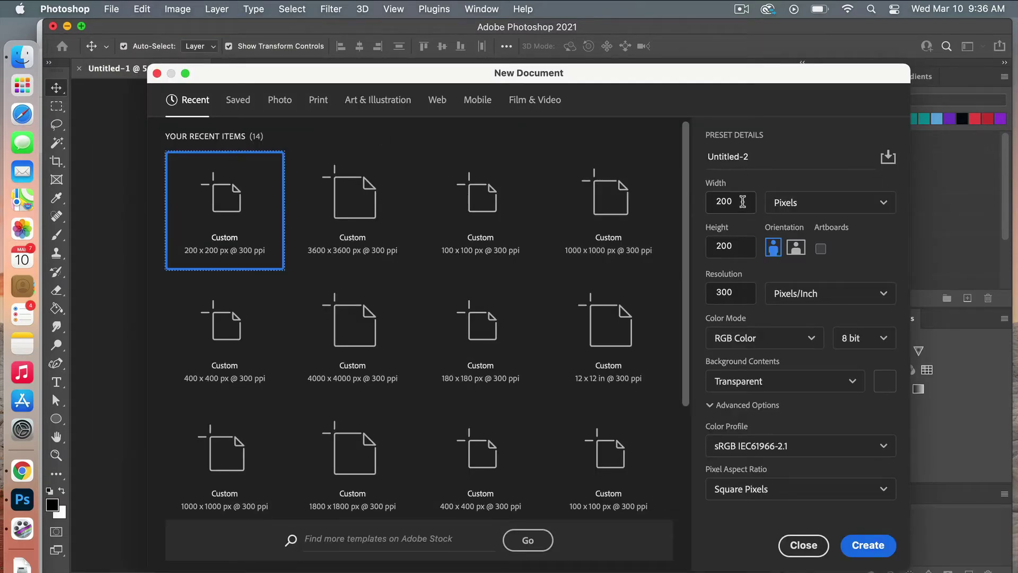
pyautogui.click(743, 202)
pyautogui.write('36')
pyautogui.click(732, 246)
pyautogui.write('36')
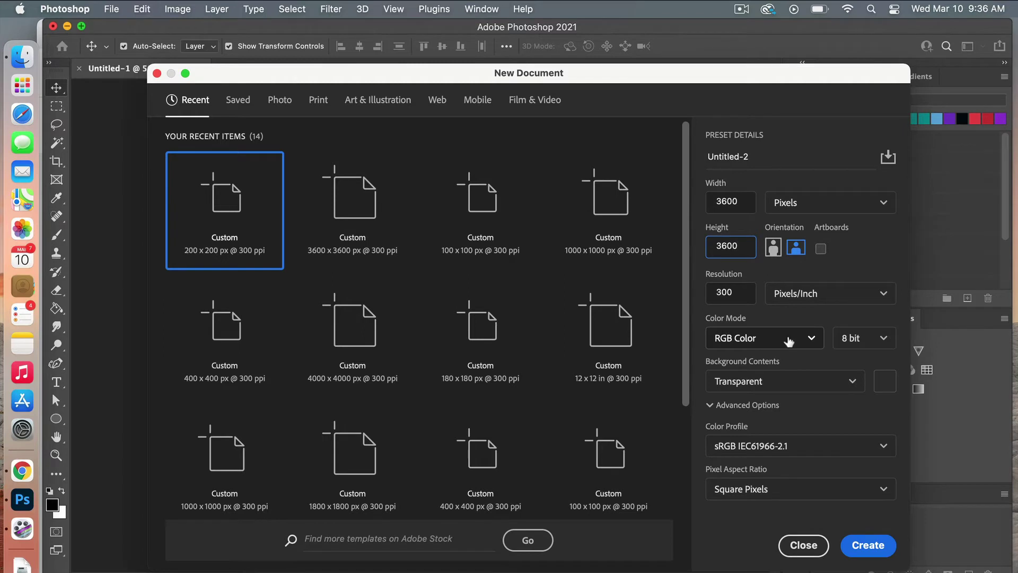
pyautogui.click(800, 389)
pyautogui.click(781, 414)
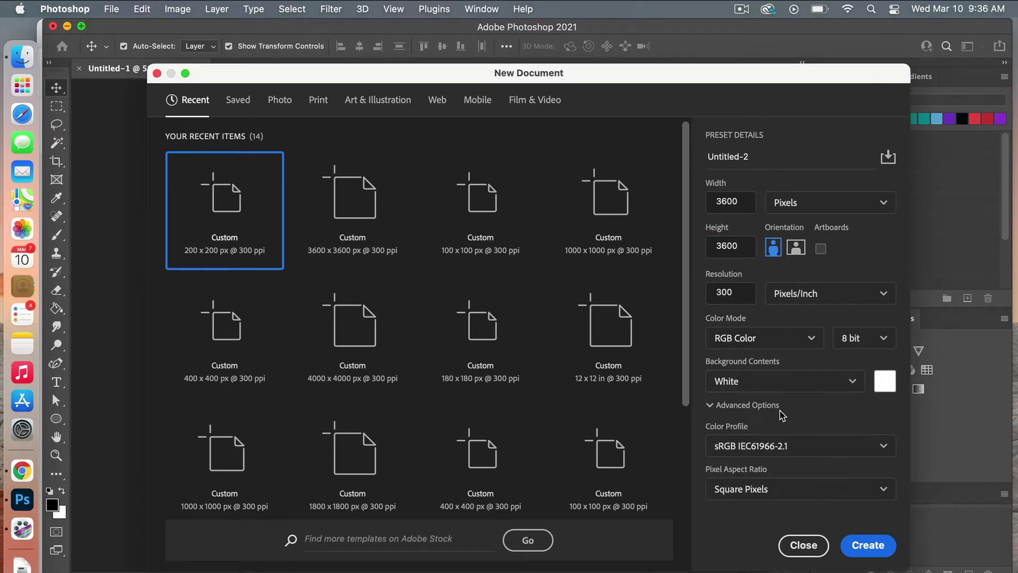
pyautogui.click(869, 546)
# - Add a pattern fill layer above the background using the newly defined vertical stripes pattern
pyautogui.moveTo(707, 132); pyautogui.dragTo(737, 125)
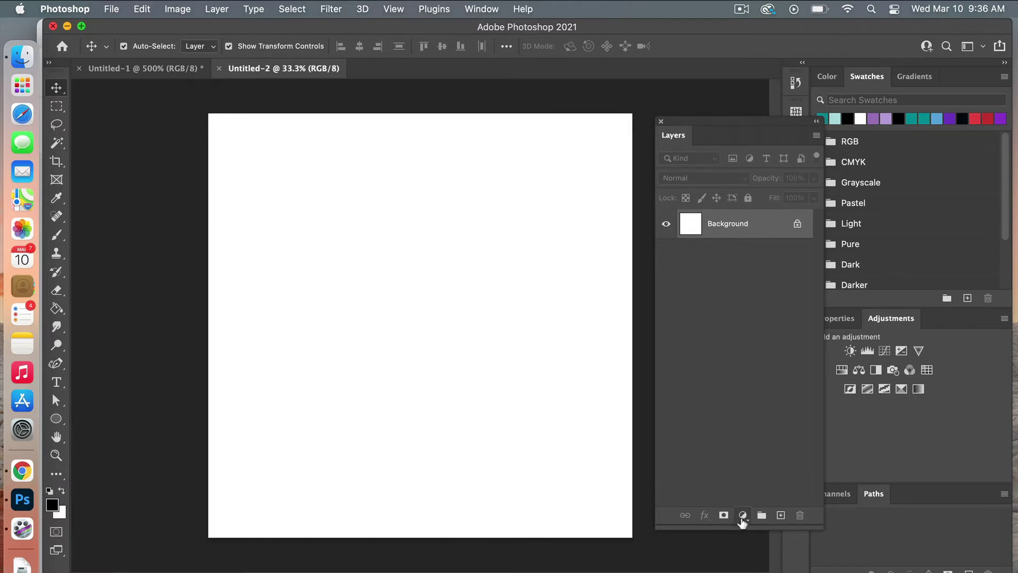
pyautogui.click(744, 516)
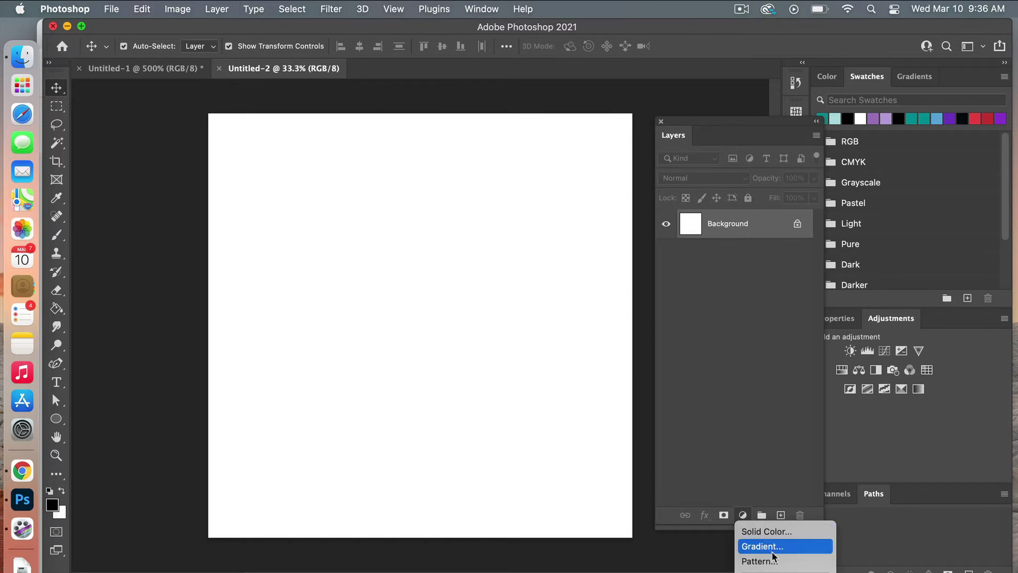
pyautogui.click(787, 561)
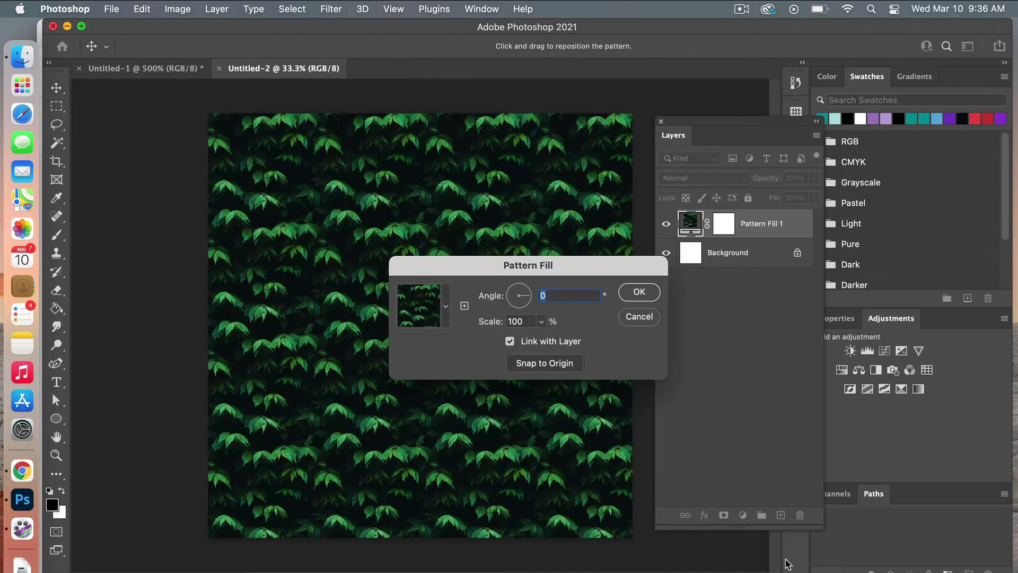
pyautogui.click(447, 303)
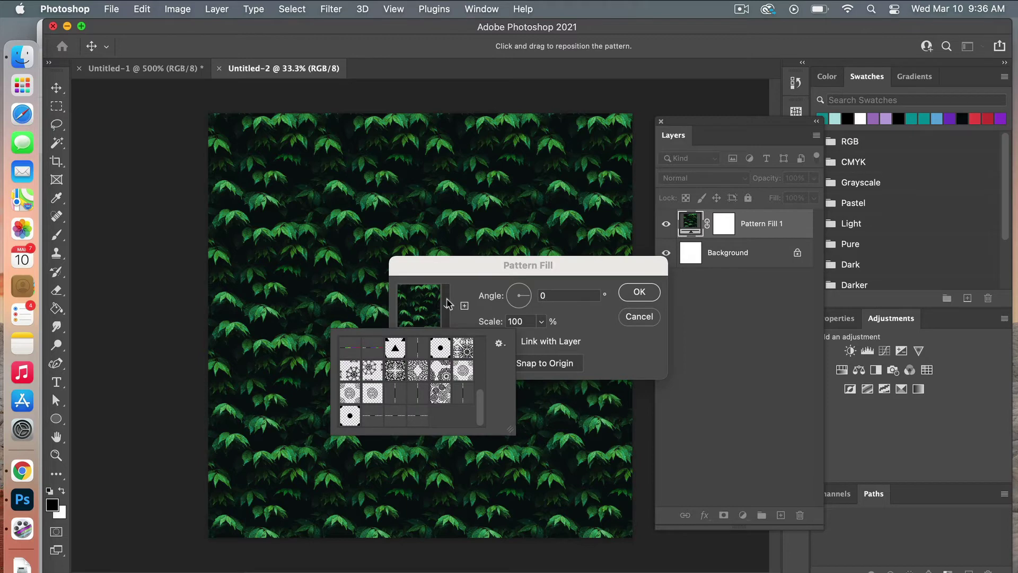
pyautogui.click(420, 417)
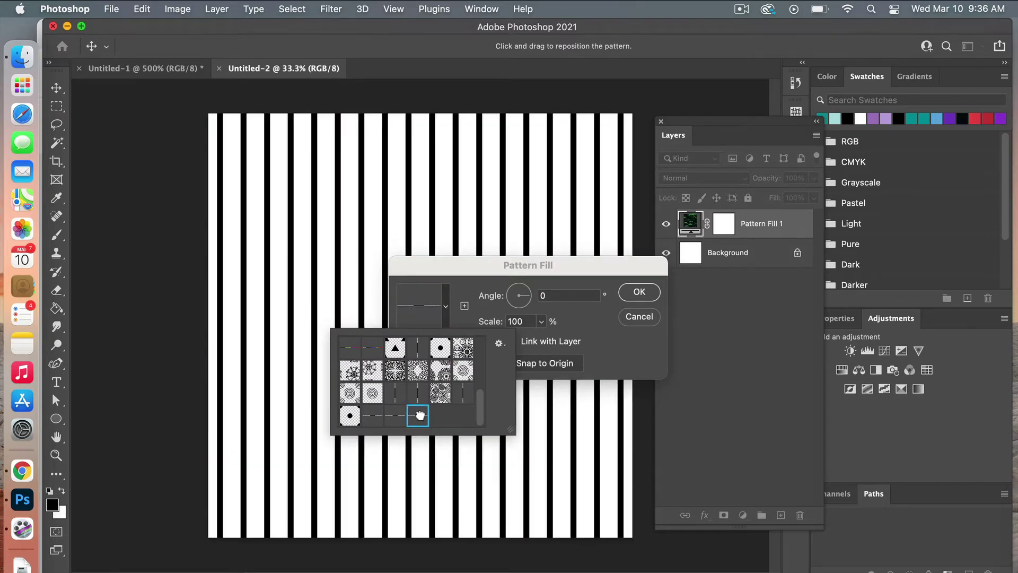
pyautogui.click(594, 329)
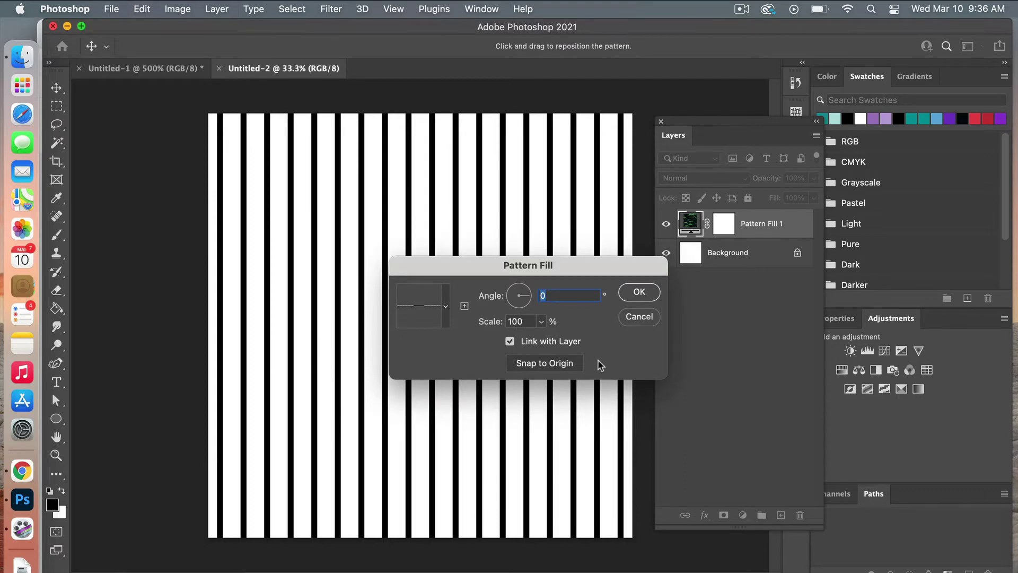
# - Shift the stripes sideways on the canvas, snap them back to the origin, and apply the pattern fill
pyautogui.moveTo(448, 195)
pyautogui.mouseDown()
pyautogui.moveTo(526, 193)
pyautogui.moveTo(444, 195)
pyautogui.moveTo(464, 199)
pyautogui.mouseUp()
pyautogui.moveTo(463, 195); pyautogui.dragTo(455, 196)
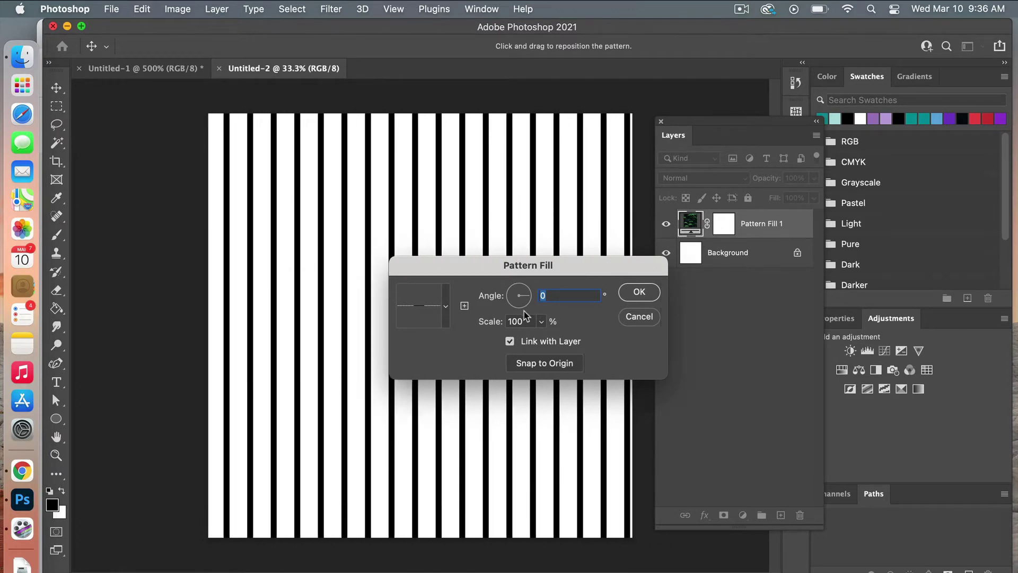
pyautogui.click(572, 365)
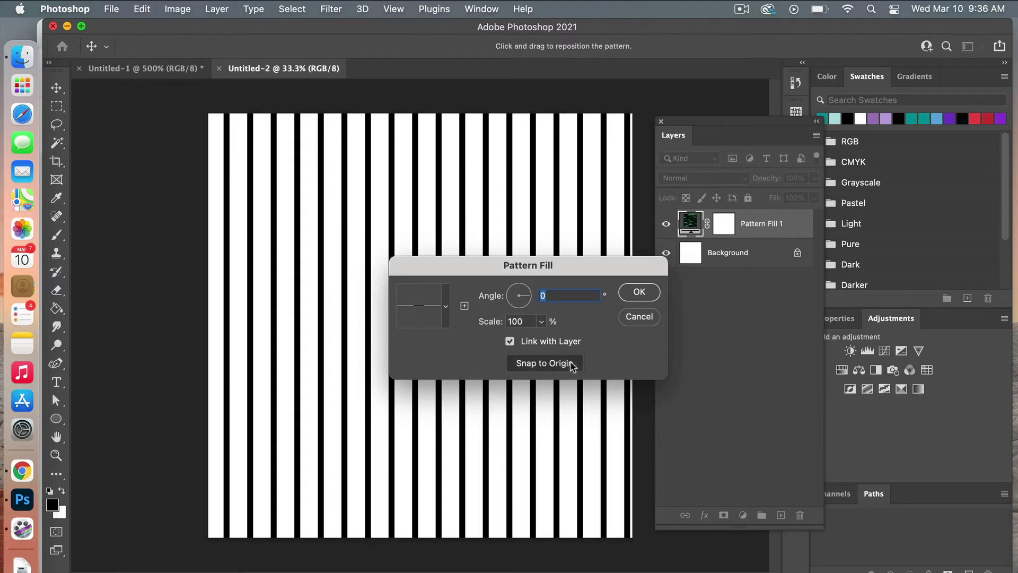
pyautogui.click(652, 295)
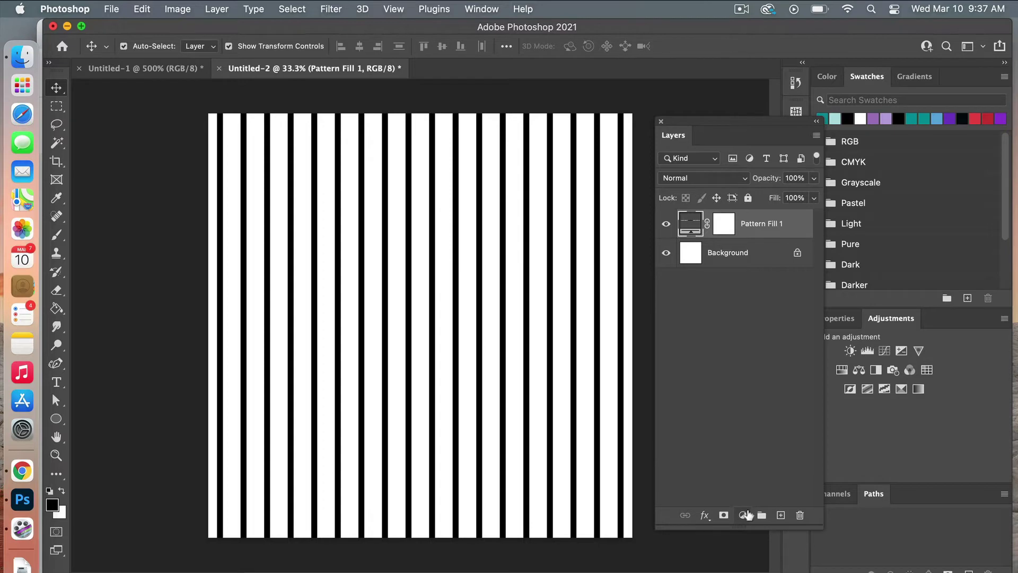
# - Add a medium blue solid color fill layer with a hue of 199° above the pattern fill
pyautogui.click(744, 516)
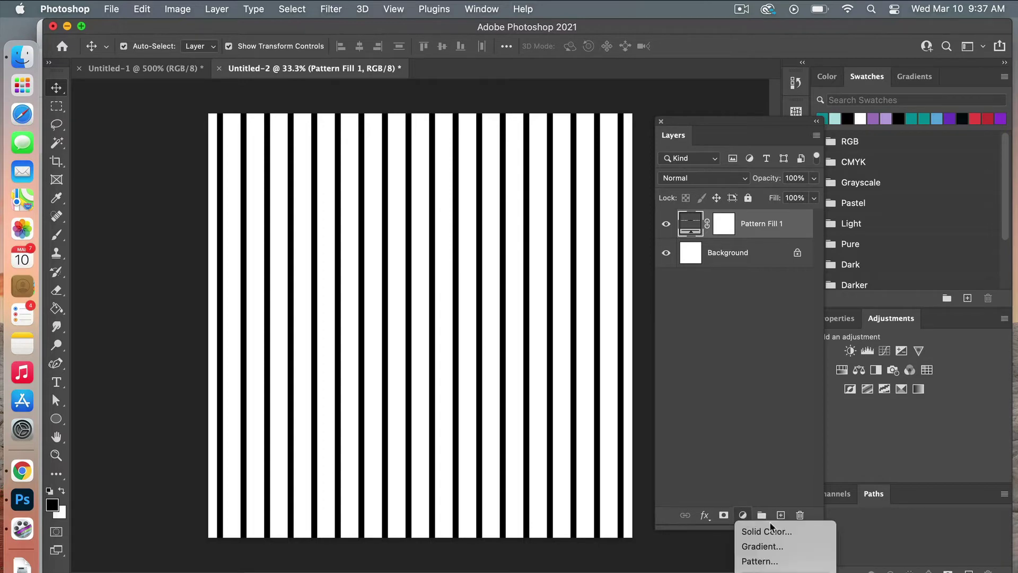
pyautogui.click(797, 530)
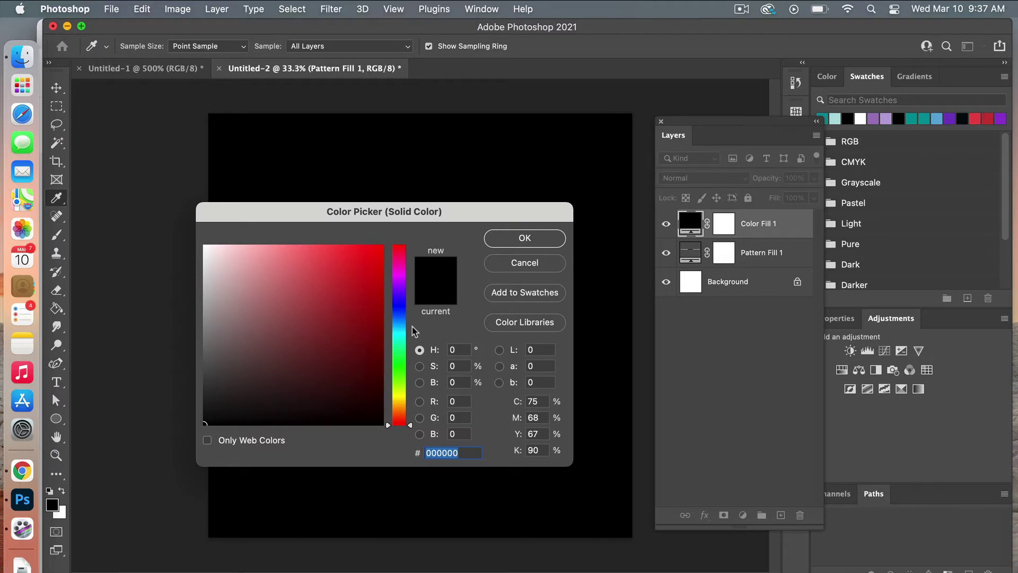
pyautogui.click(401, 301)
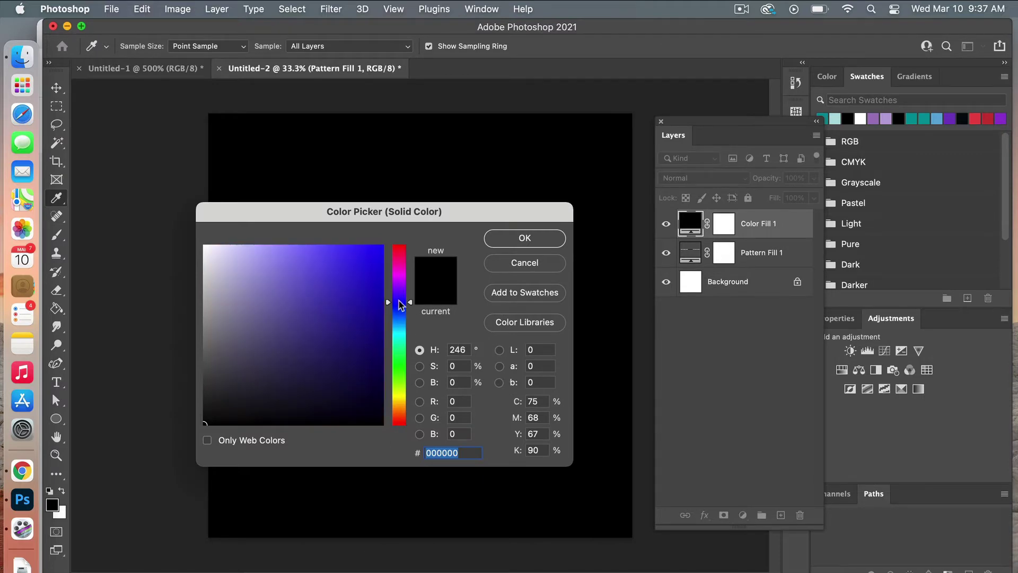
pyautogui.click(406, 325)
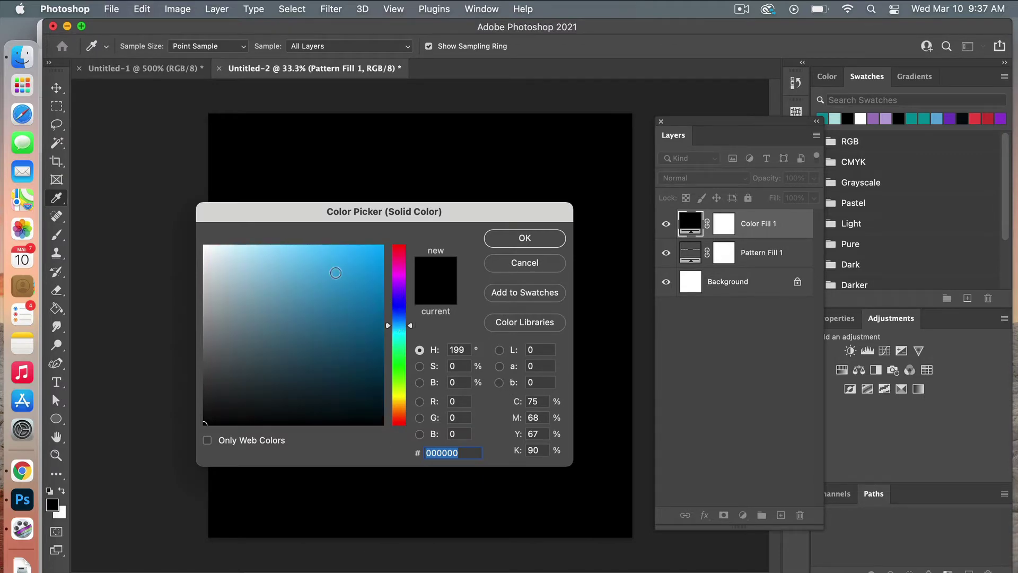
pyautogui.click(331, 270)
pyautogui.click(519, 239)
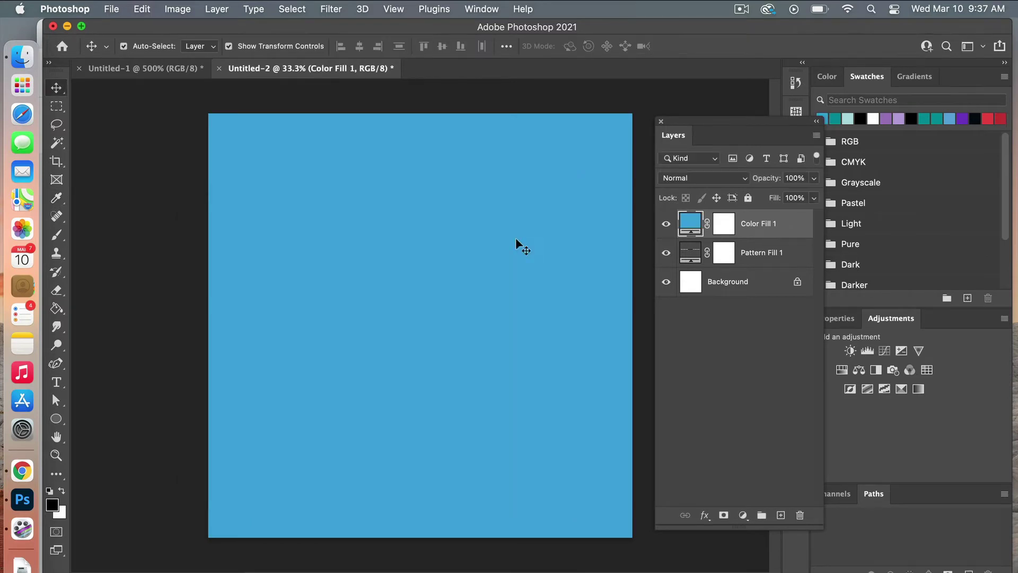
# - Clip the medium blue color fill to the pattern fill layer beneath it so only the stripes are colored
pyautogui.rightClick(709, 242)
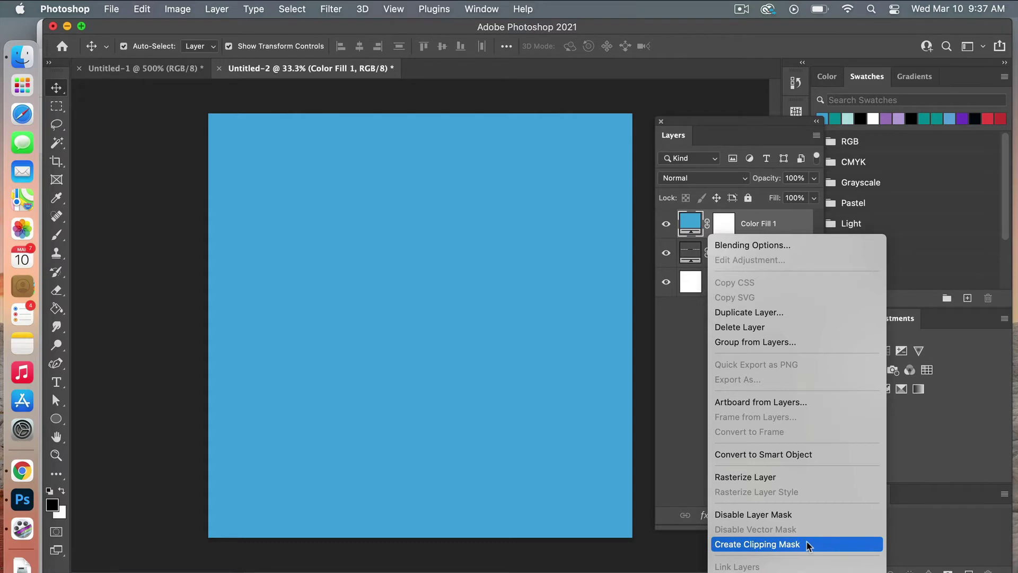
pyautogui.click(770, 225)
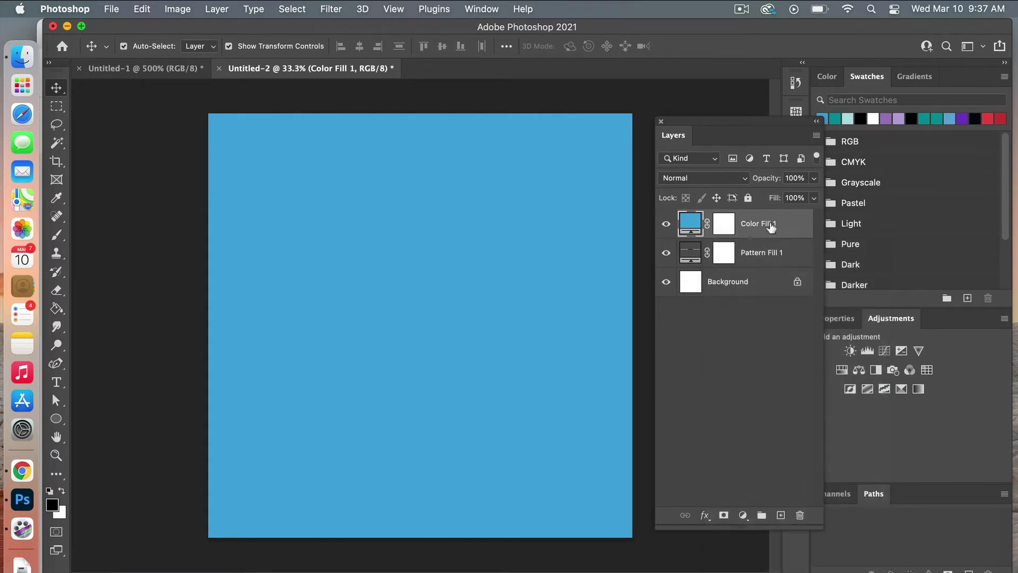
pyautogui.keyDown('alt'); pyautogui.click(709, 236); pyautogui.keyUp('alt')
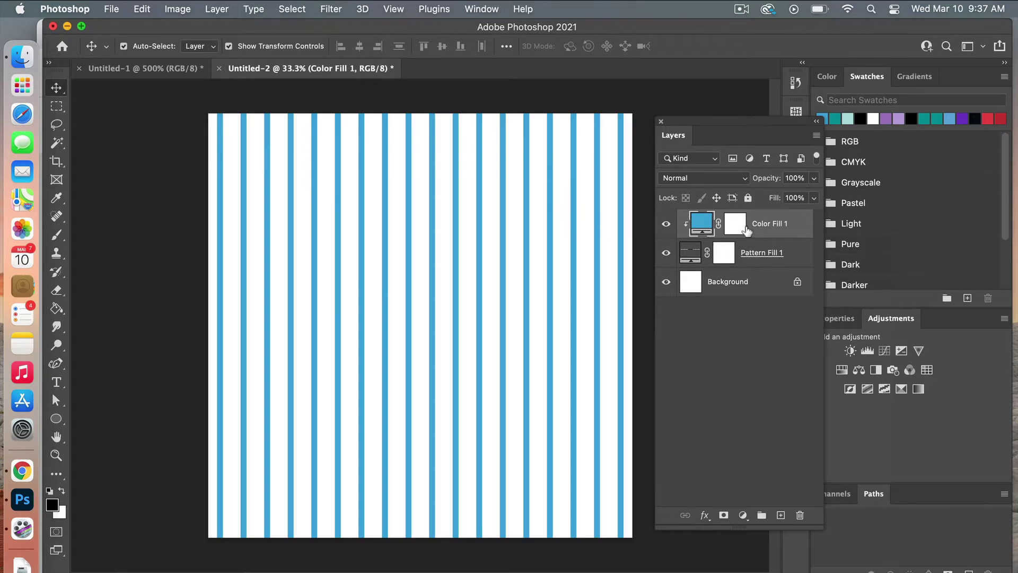
# - Add a dark blue solid color fill layer, 104c68, directly above the background layer
pyautogui.click(727, 288)
pyautogui.click(743, 515)
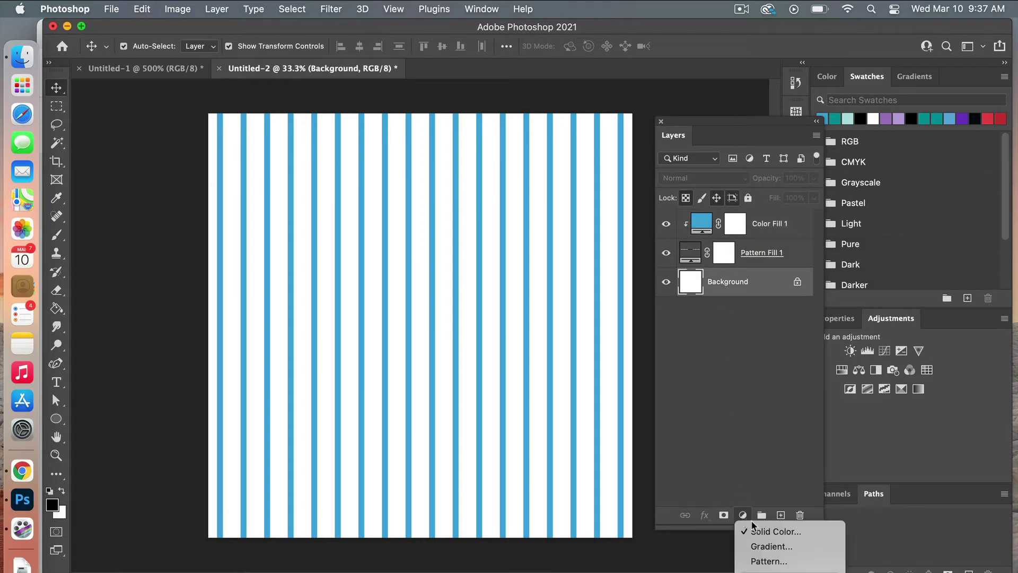
pyautogui.click(803, 528)
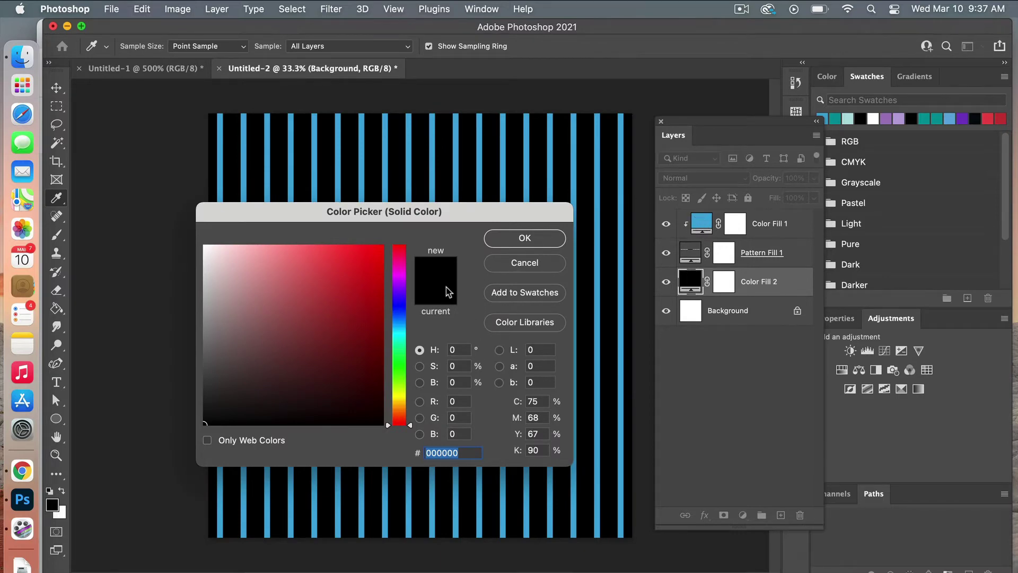
pyautogui.click(824, 118)
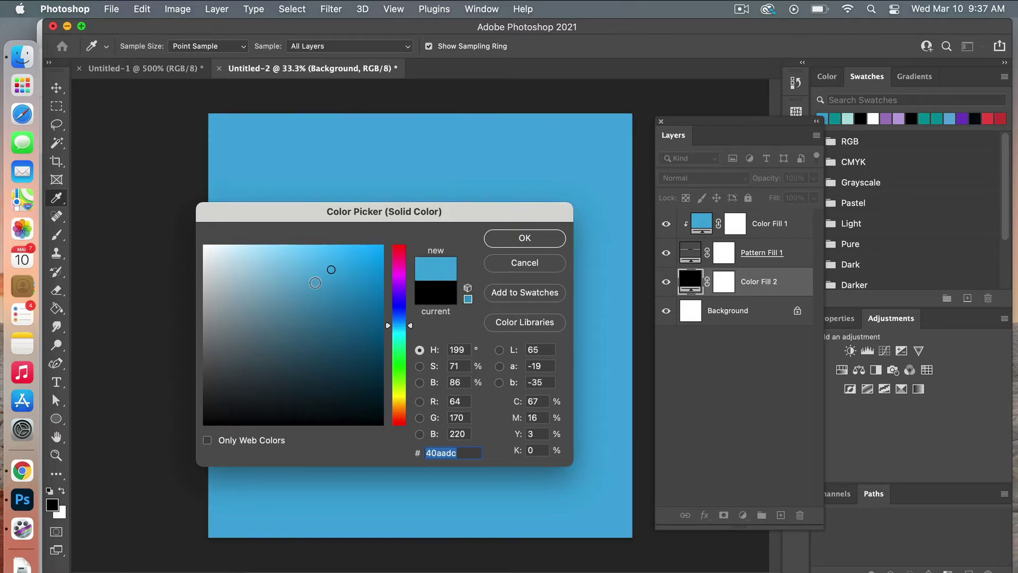
pyautogui.moveTo(330, 270); pyautogui.dragTo(355, 352)
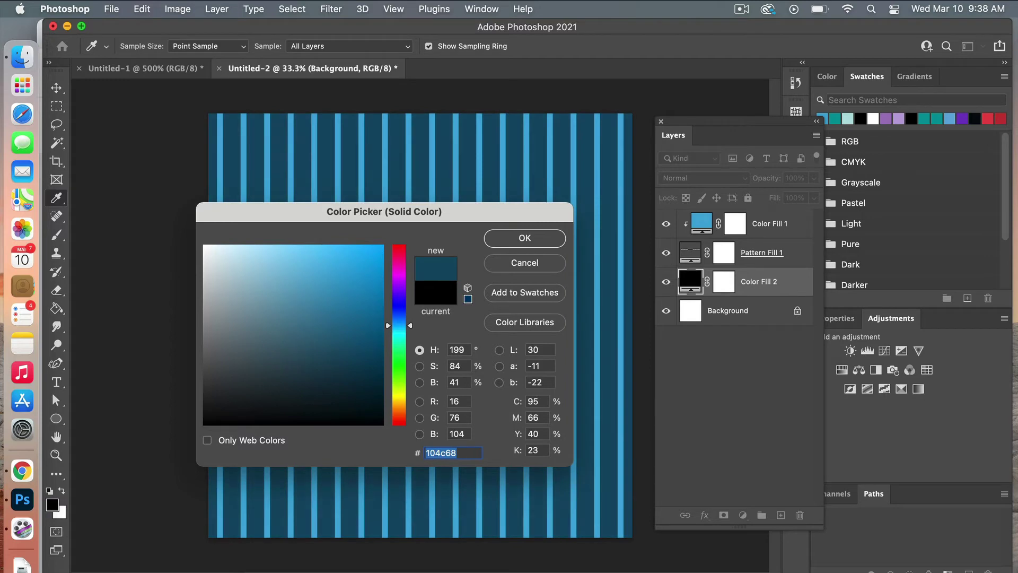
pyautogui.click(550, 240)
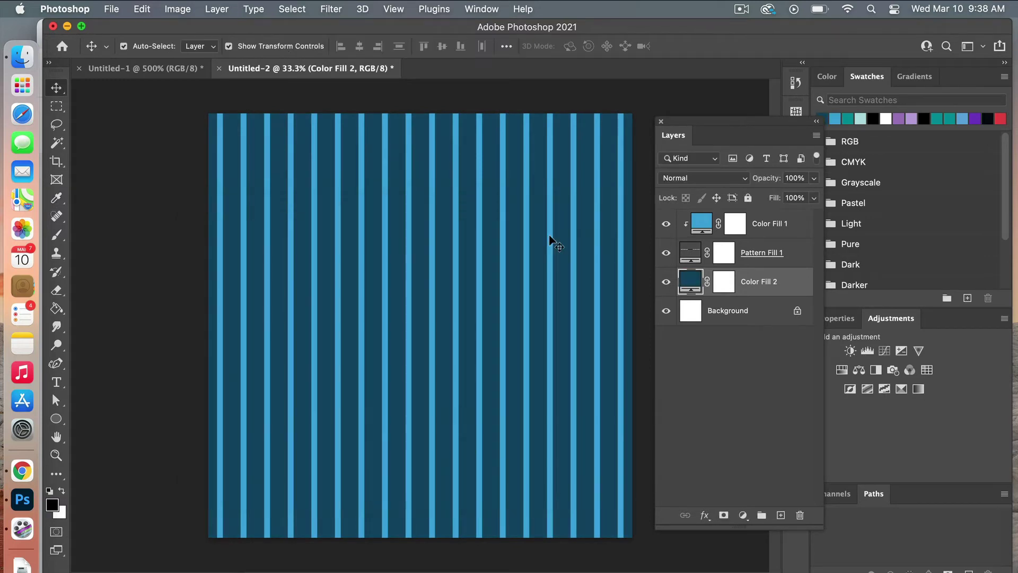
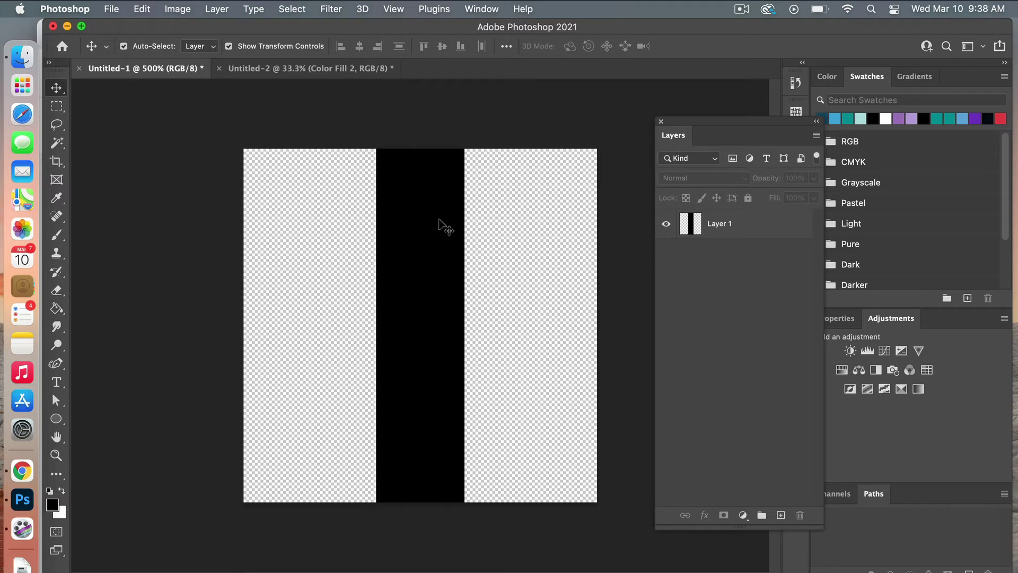
# - Hide the existing stripe layer in the small tile document and add a new empty layer above it
pyautogui.click(440, 188)
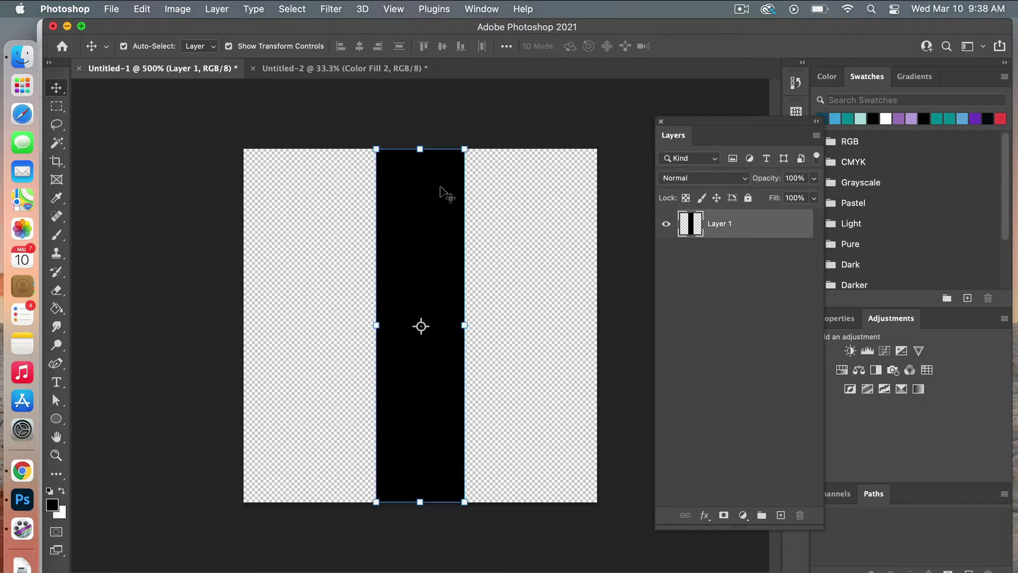
pyautogui.click(667, 229)
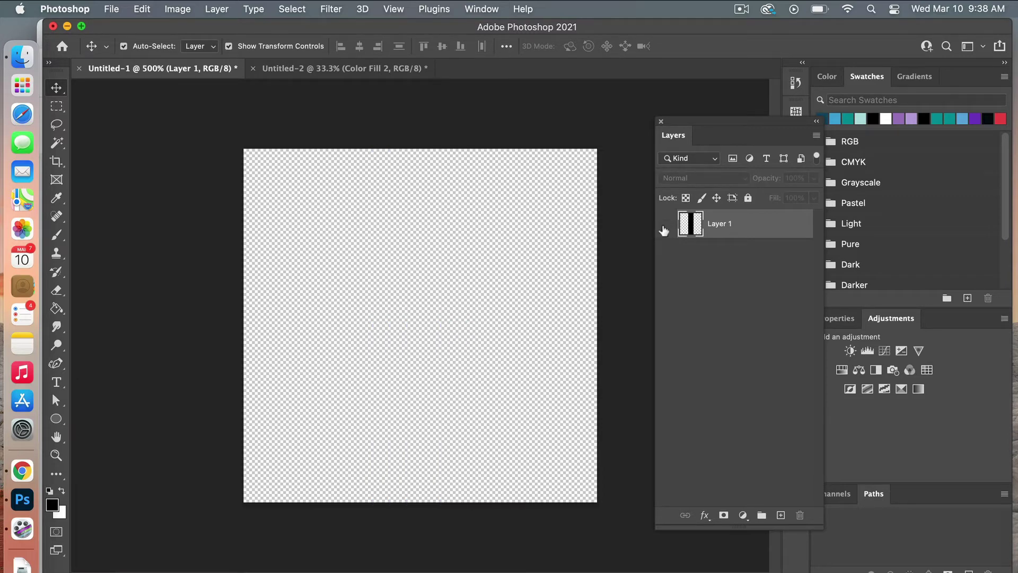
pyautogui.click(781, 517)
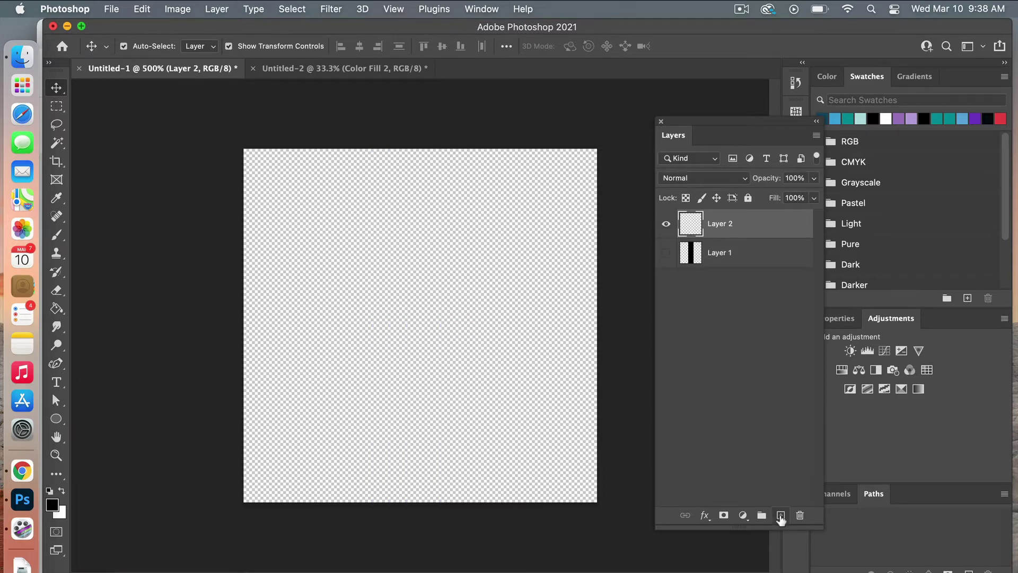
# - Make a fixed-size 100 x 200 px rectangular selection on the new layer and fill it with black
pyautogui.click(57, 107)
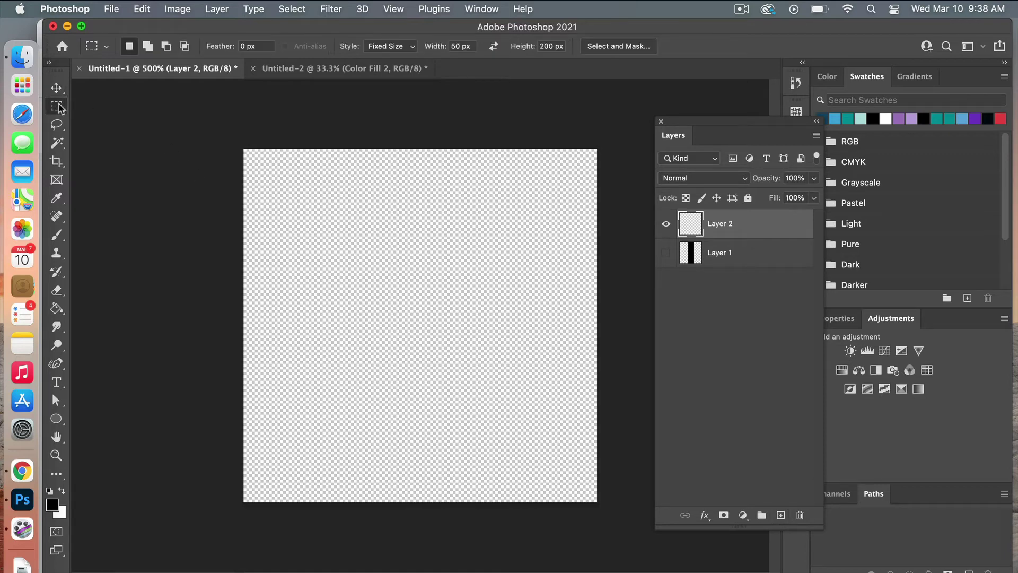
pyautogui.click(474, 46)
pyautogui.write('100')
pyautogui.press('Return')
pyautogui.click(414, 267)
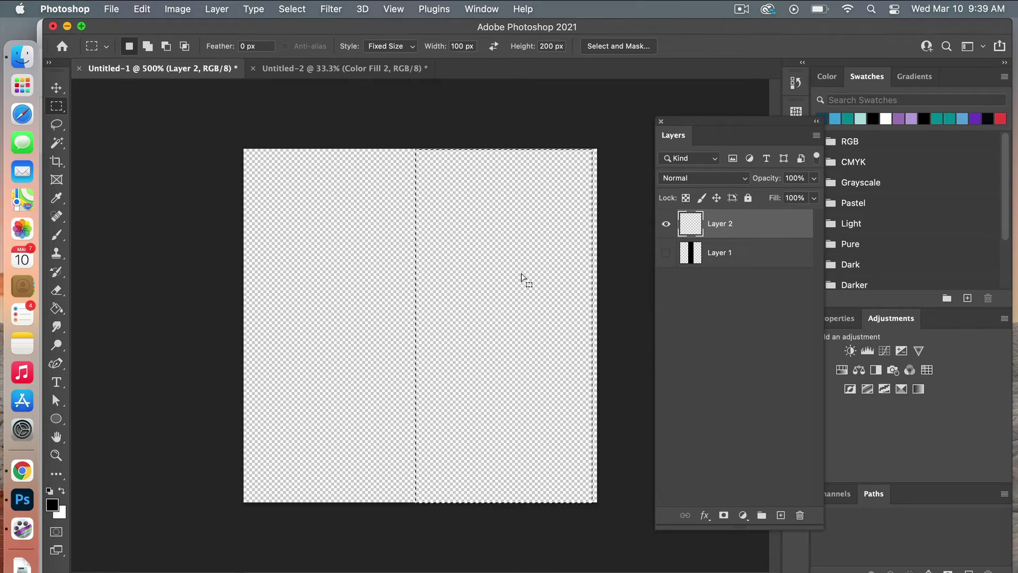
pyautogui.press('alt')
pyautogui.hotkey('alt', 'BackSpace')
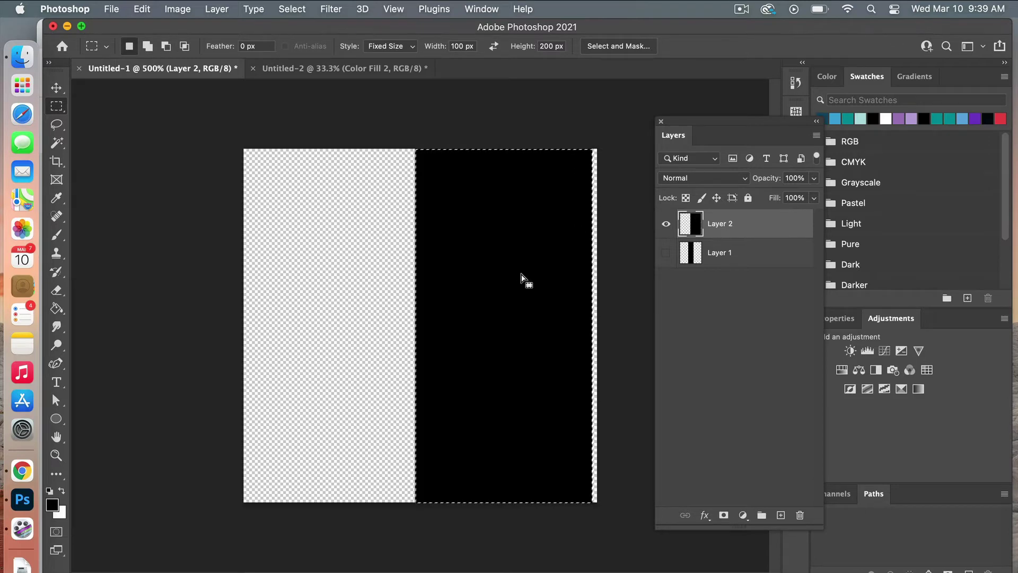
# - Align the black stripe to the tile canvas, first centered horizontally and finally flush with the left edge, and clear the selection
pyautogui.press('super+d')
pyautogui.press('super+a')
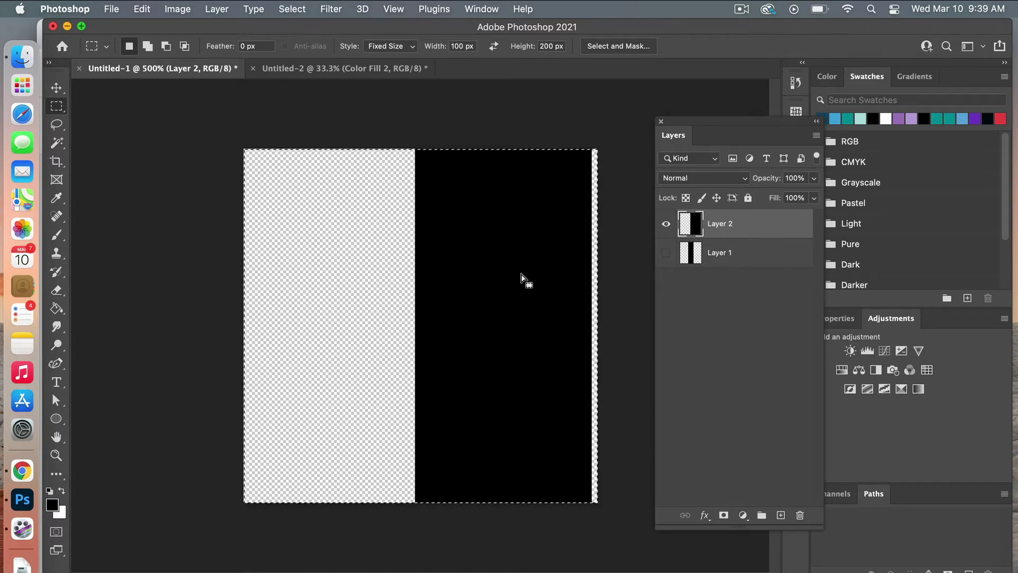
pyautogui.press('v')
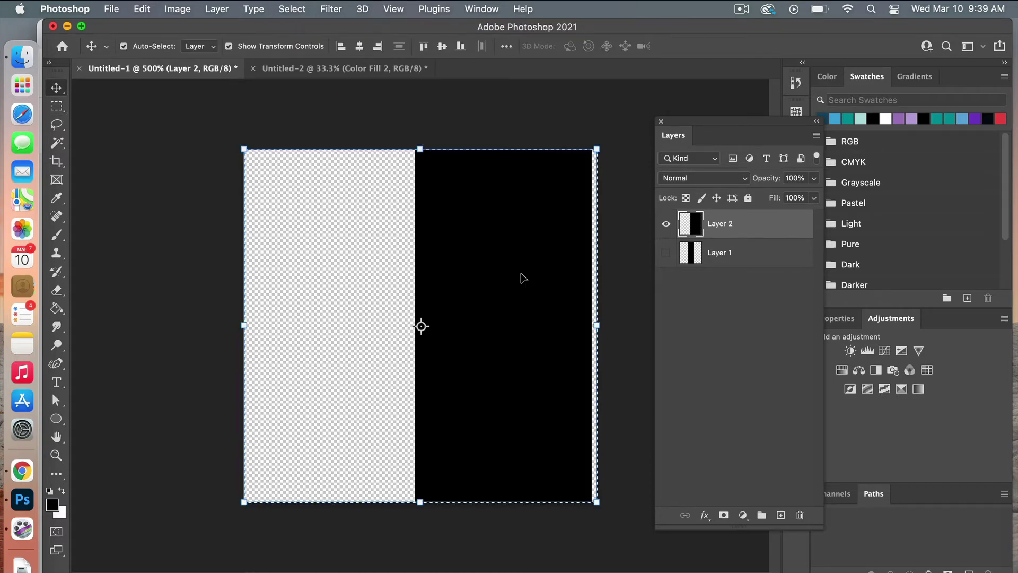
pyautogui.click(360, 47)
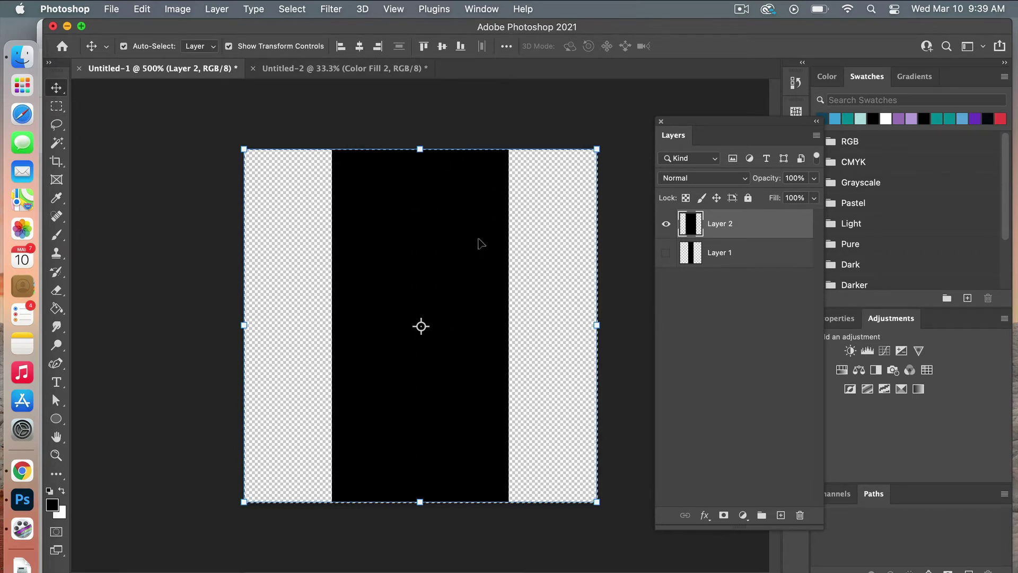
pyautogui.click(341, 47)
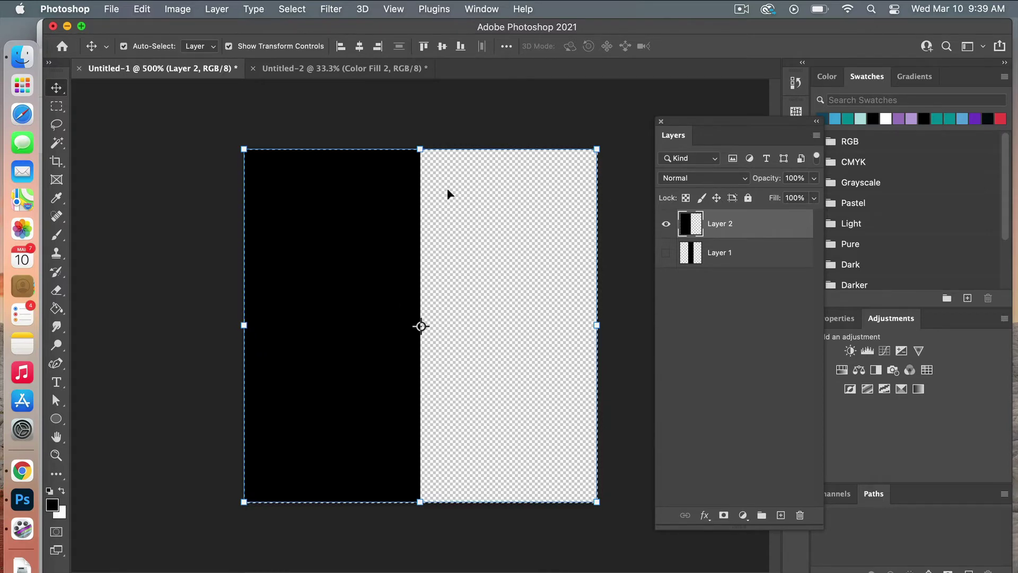
pyautogui.press('super+d')
pyautogui.click(516, 134)
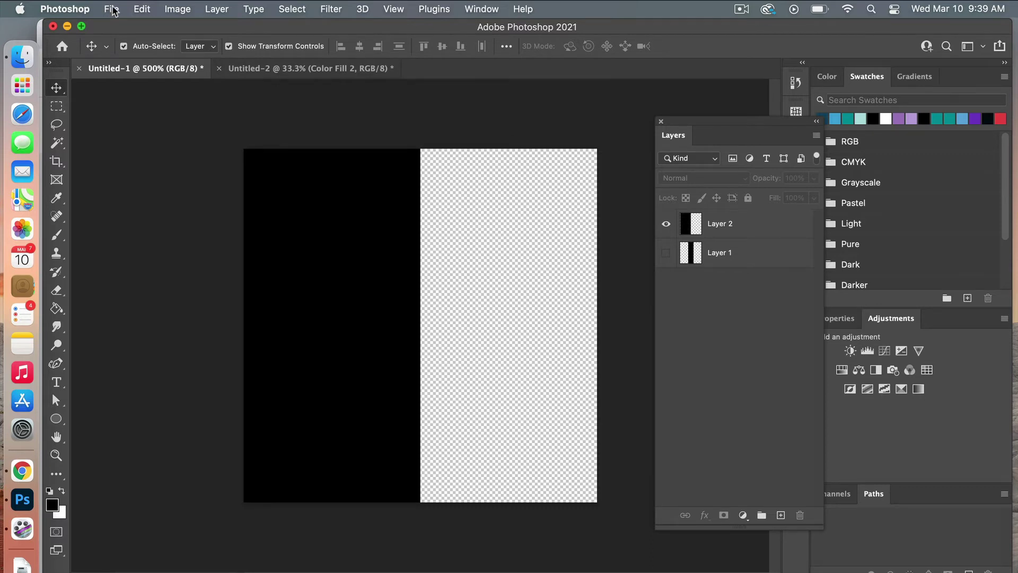
# - Define the half-black tile as a new pattern named "even stripes"
pyautogui.click(142, 9)
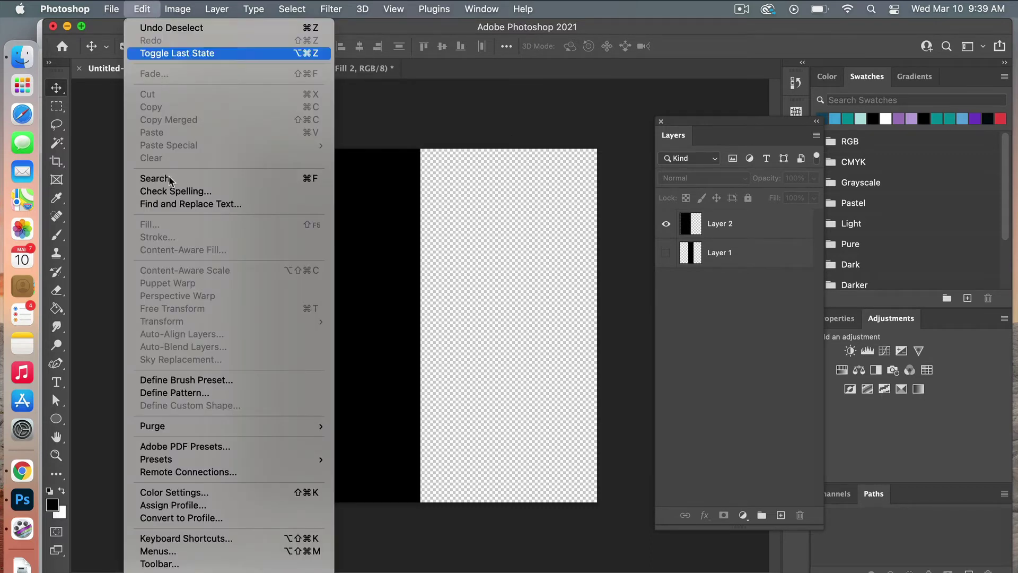
pyautogui.click(199, 394)
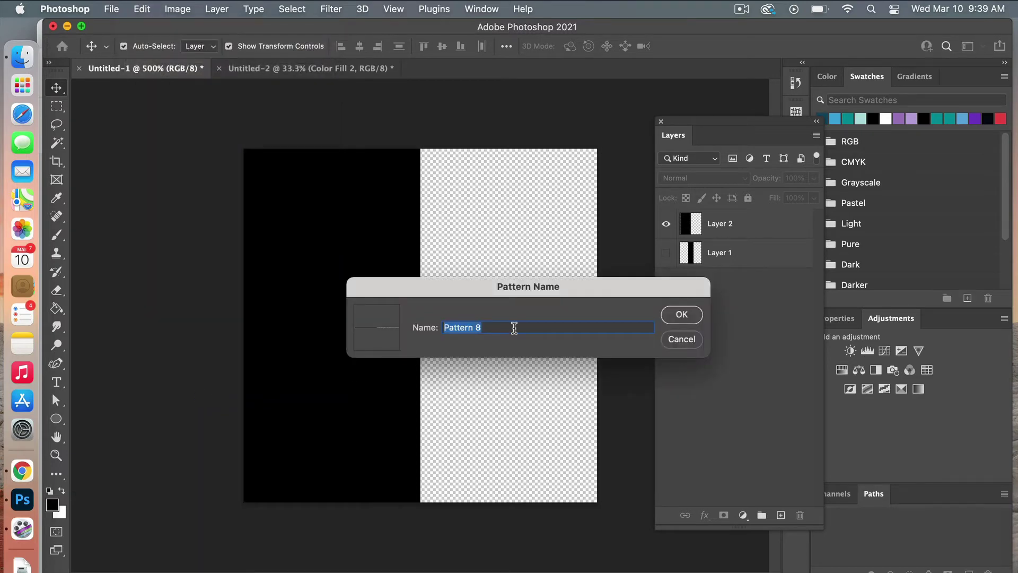
pyautogui.write('even stripes')
pyautogui.click(682, 314)
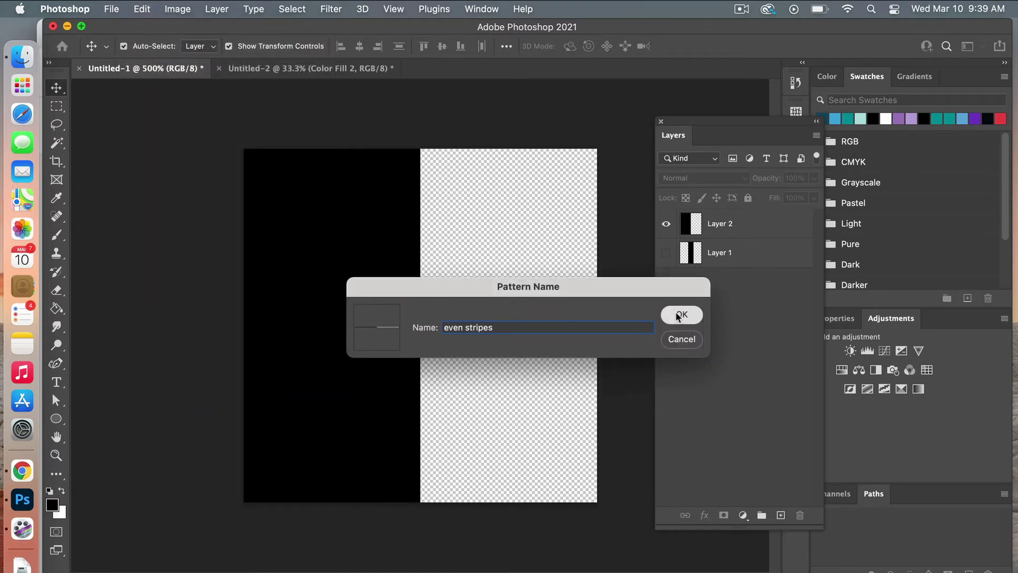
# - Group the two color fills and the pattern fill in the Untitled-2 document and name the group "thin line"
pyautogui.click(307, 68)
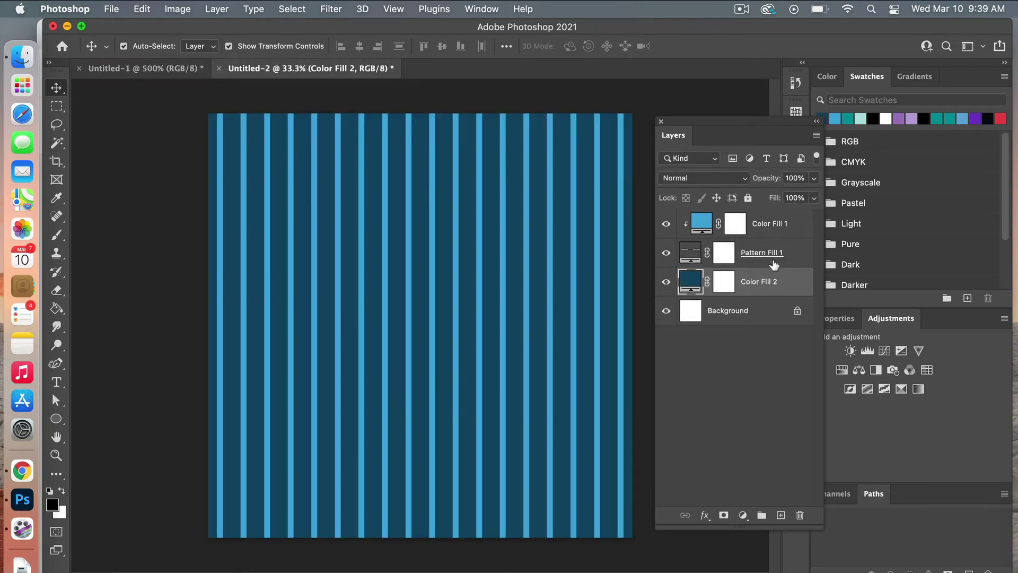
pyautogui.click(787, 228)
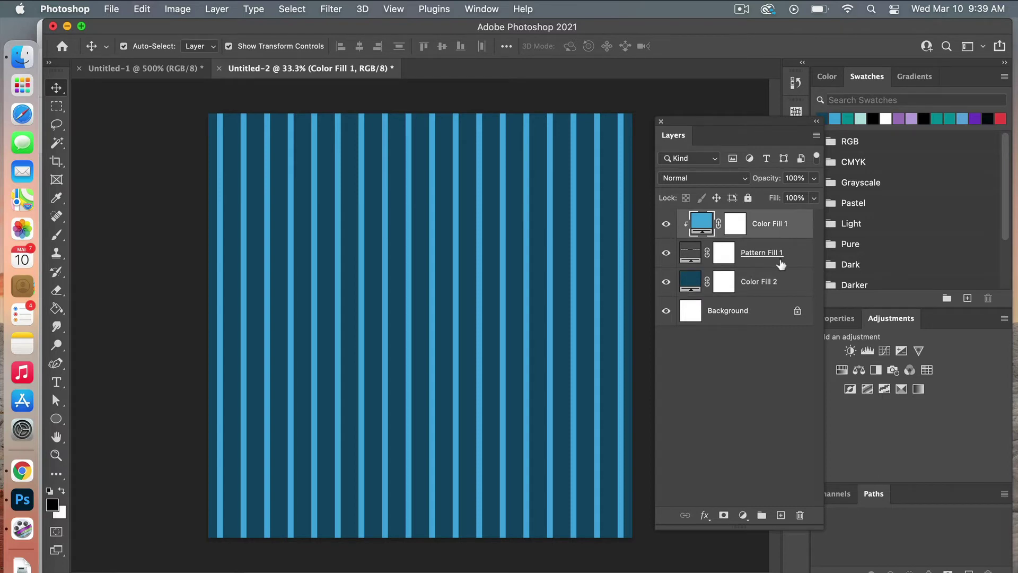
pyautogui.keyDown('shift'); pyautogui.click(783, 287); pyautogui.keyUp('shift')
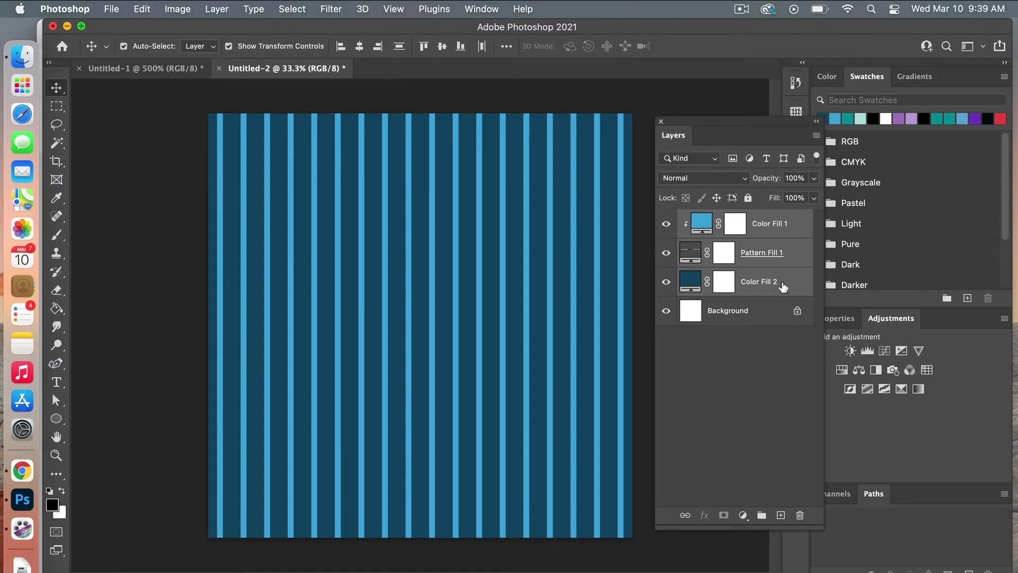
pyautogui.rightClick(783, 287)
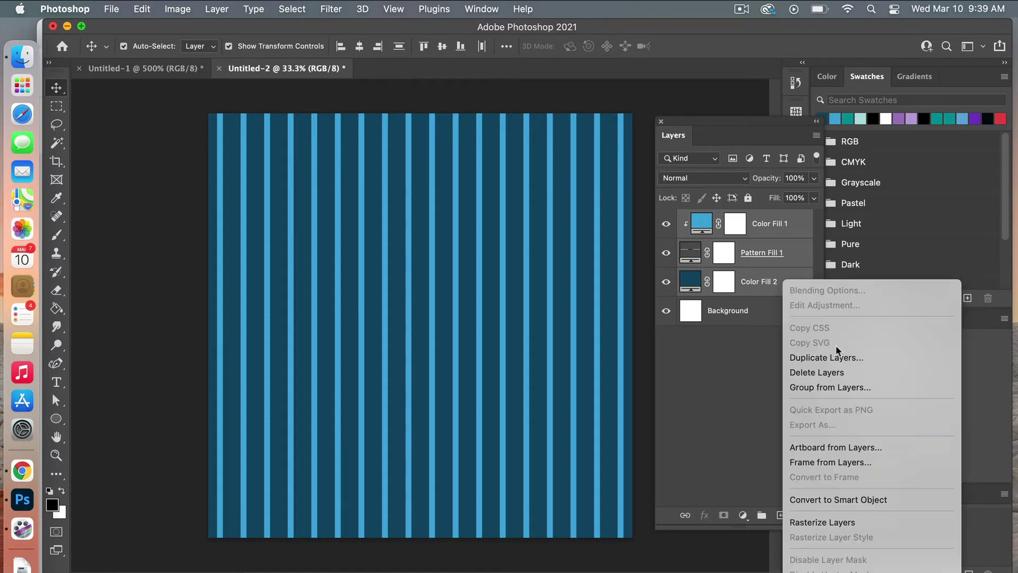
pyautogui.click(804, 258)
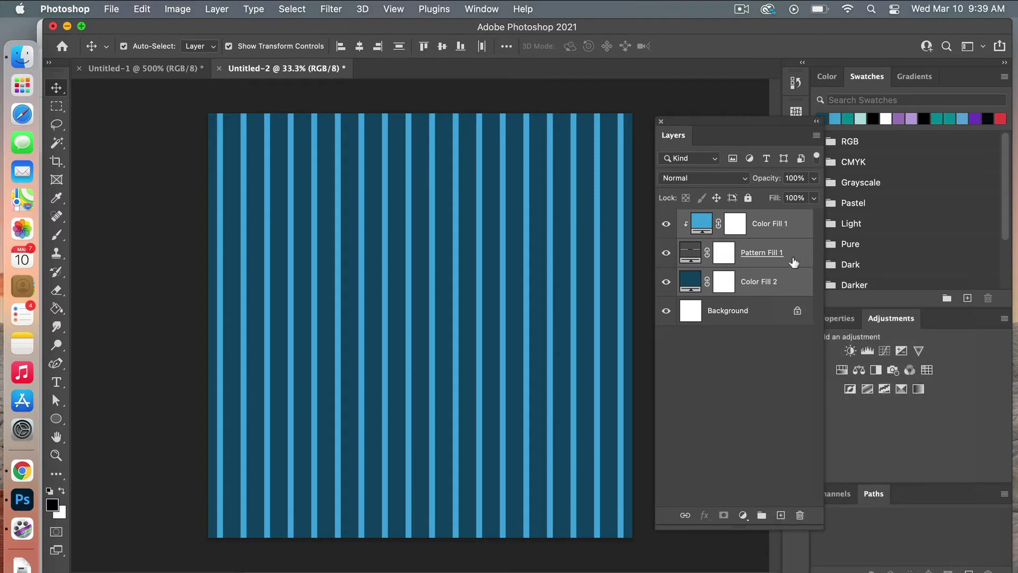
pyautogui.press('super+g')
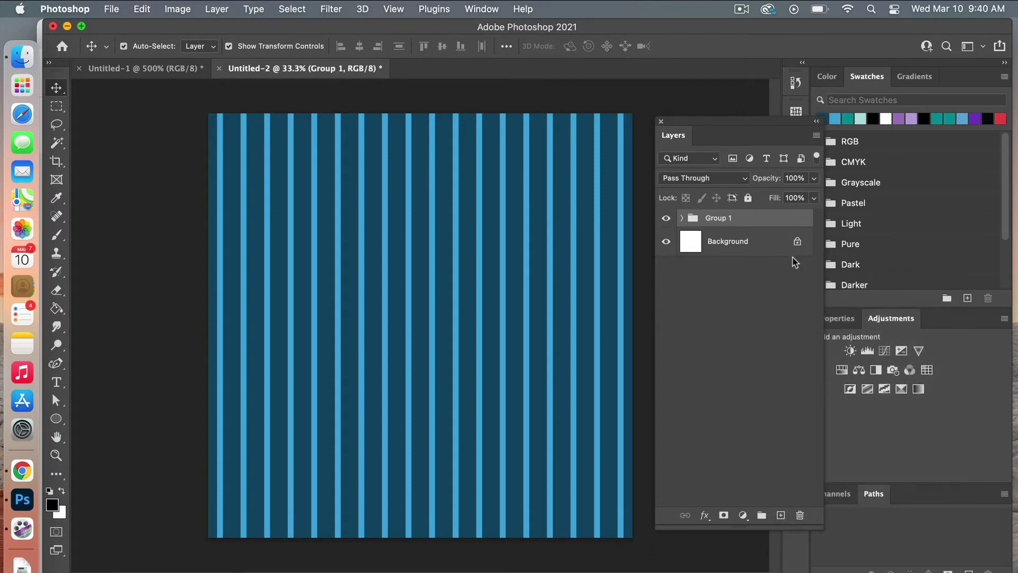
pyautogui.doubleClick(733, 219)
pyautogui.write('thin line')
pyautogui.press('Return')
# - Duplicate the "thin line" group within the same document as "even line"
pyautogui.rightClick(720, 221)
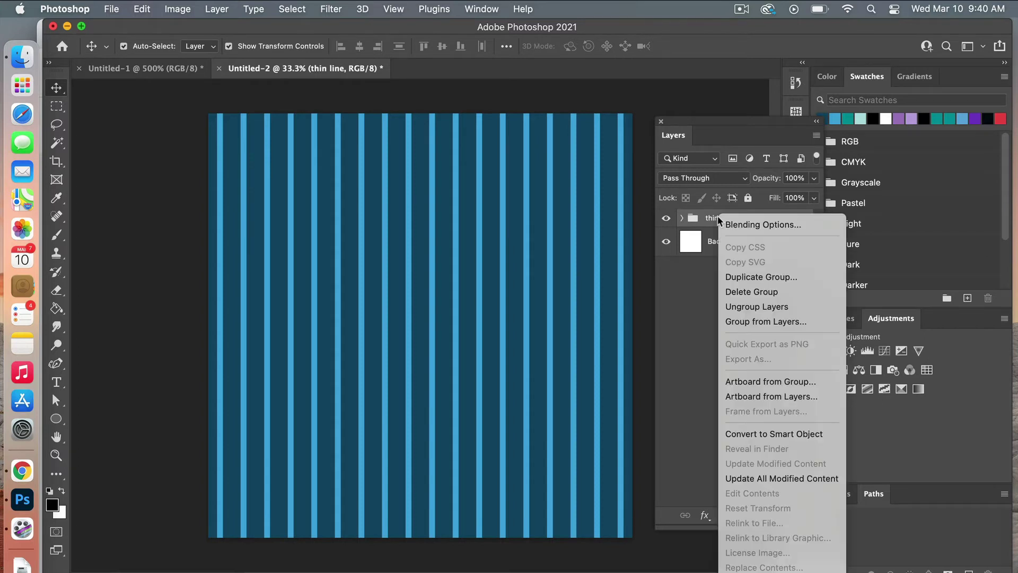
pyautogui.click(779, 277)
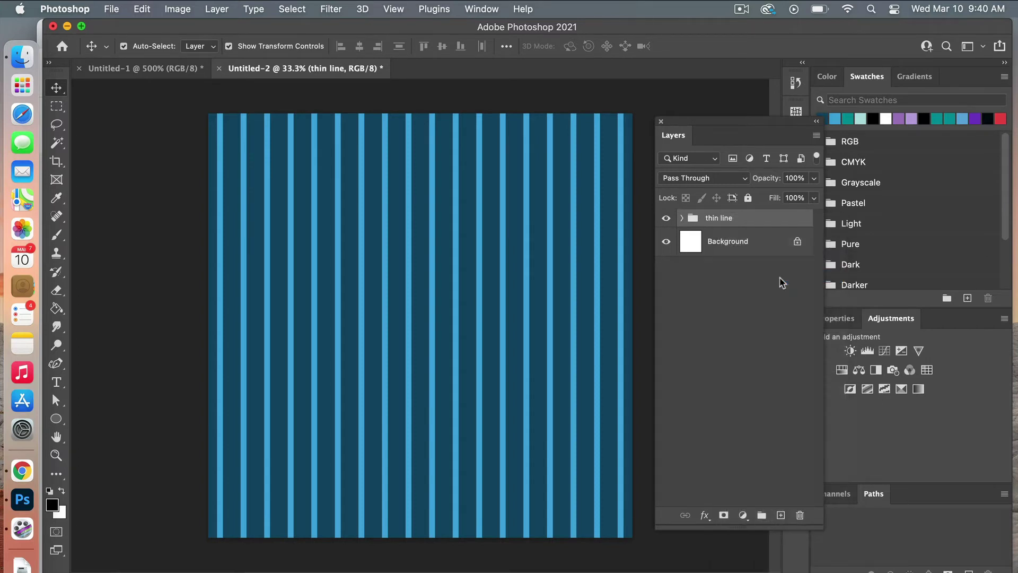
pyautogui.write('e')
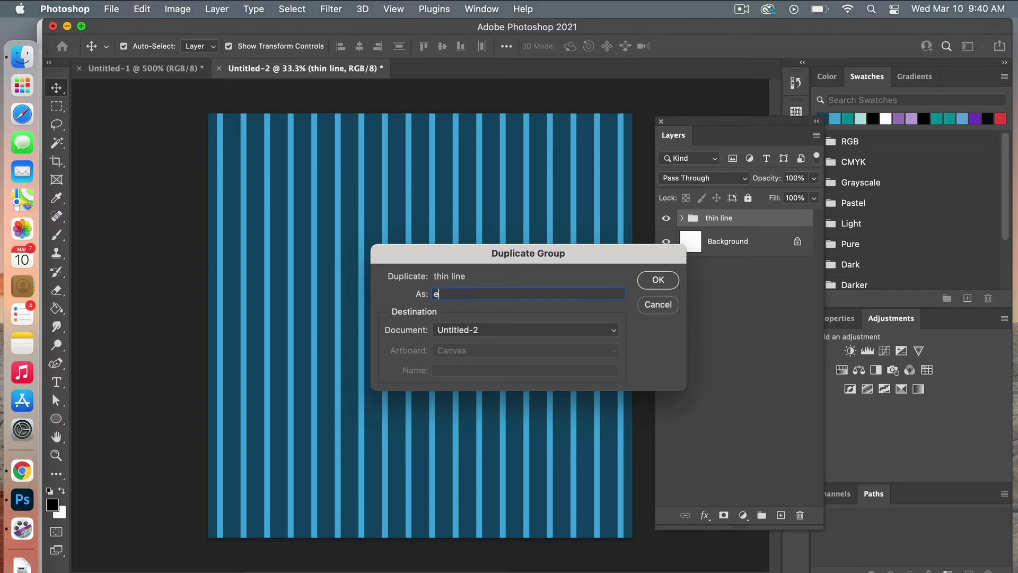
pyautogui.write('ven line')
pyautogui.click(657, 280)
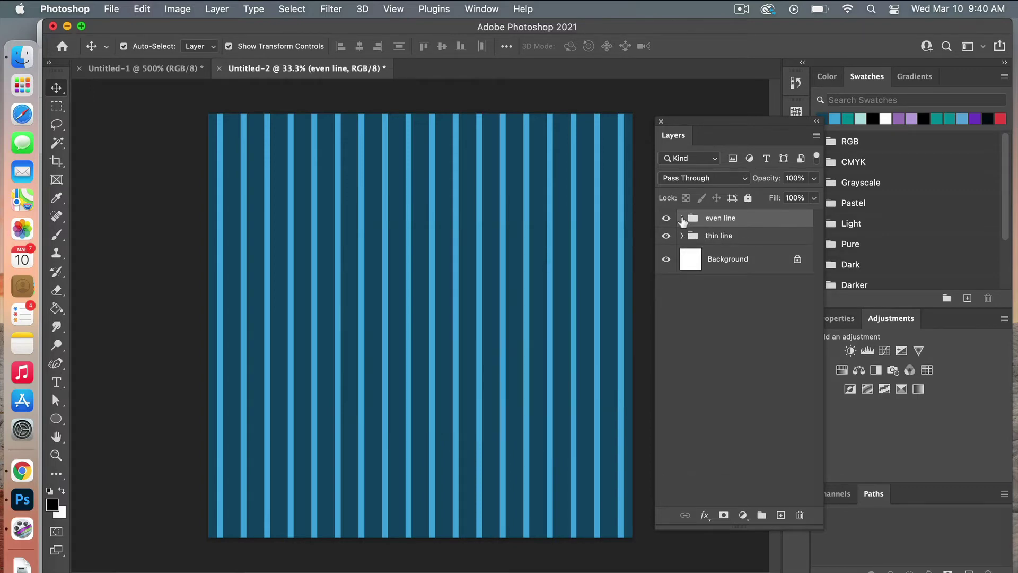
# - Change the pattern fill inside the "even line" group to the even stripes pattern at 0° angle and 100% scale
pyautogui.click(682, 218)
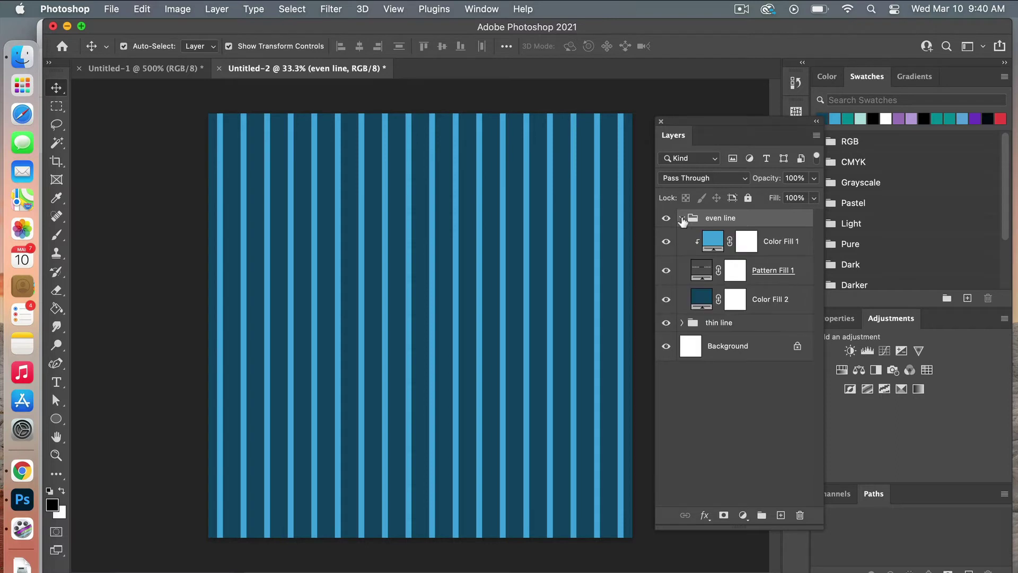
pyautogui.doubleClick(702, 271)
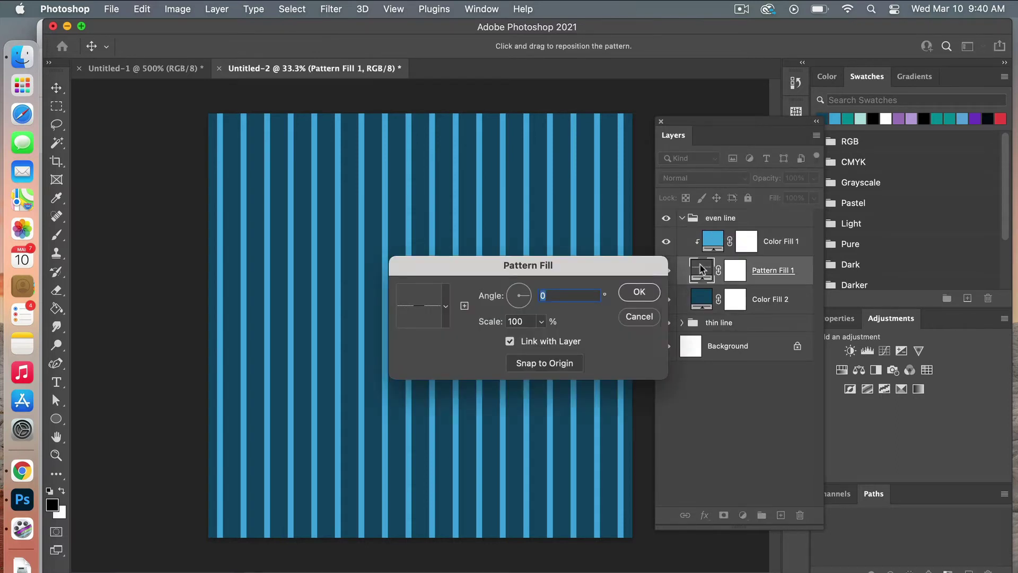
pyautogui.click(448, 303)
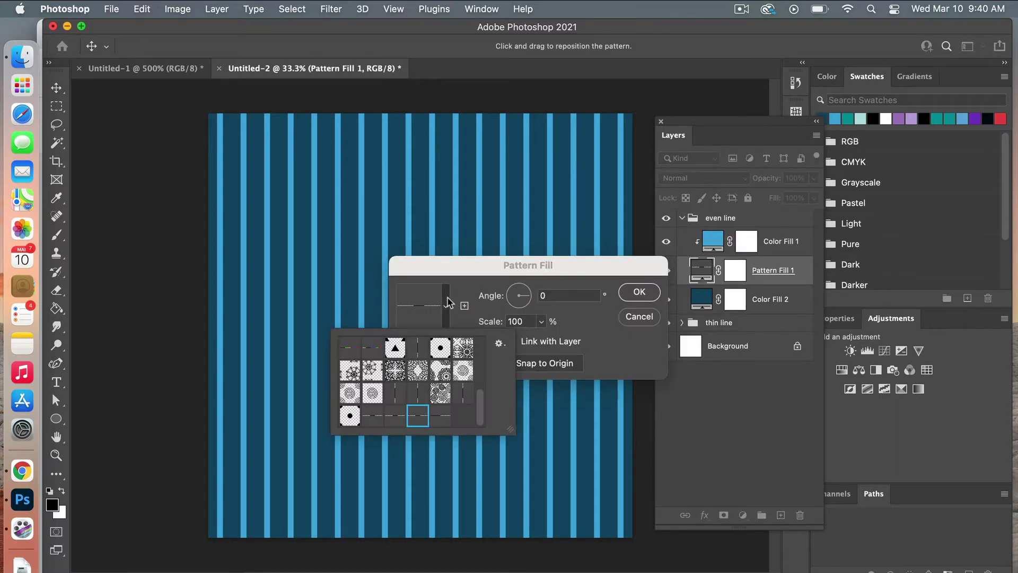
pyautogui.click(441, 416)
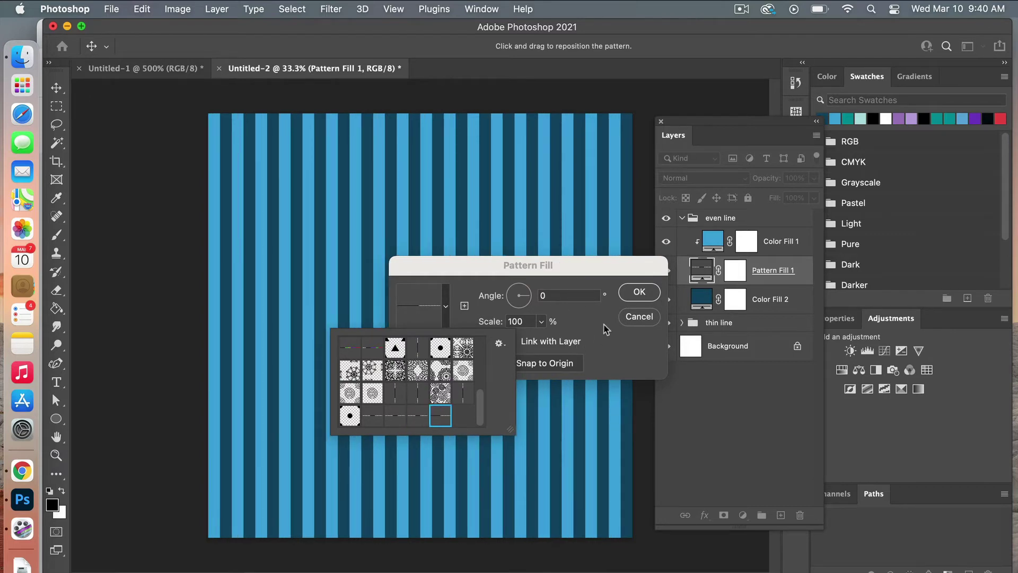
pyautogui.click(626, 306)
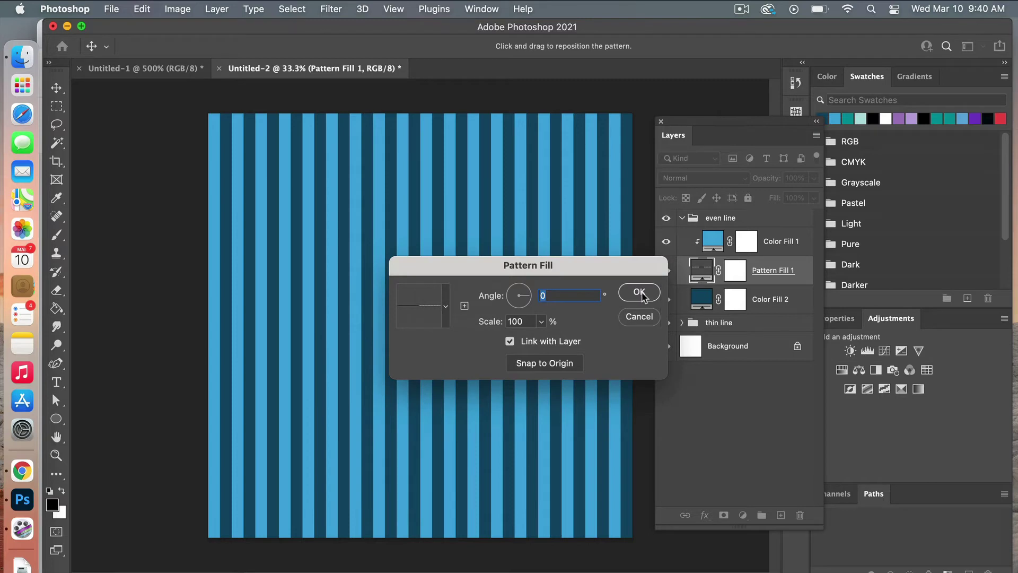
pyautogui.click(639, 292)
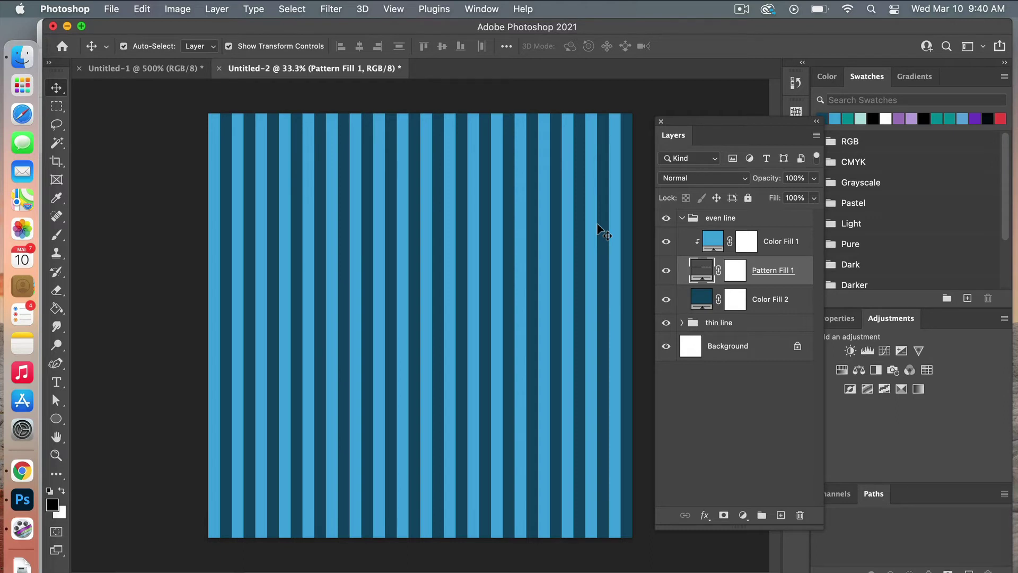
# - Create a new 400 x 200 px RGB document at 300 pixels/inch with transparent background contents
pyautogui.click(169, 69)
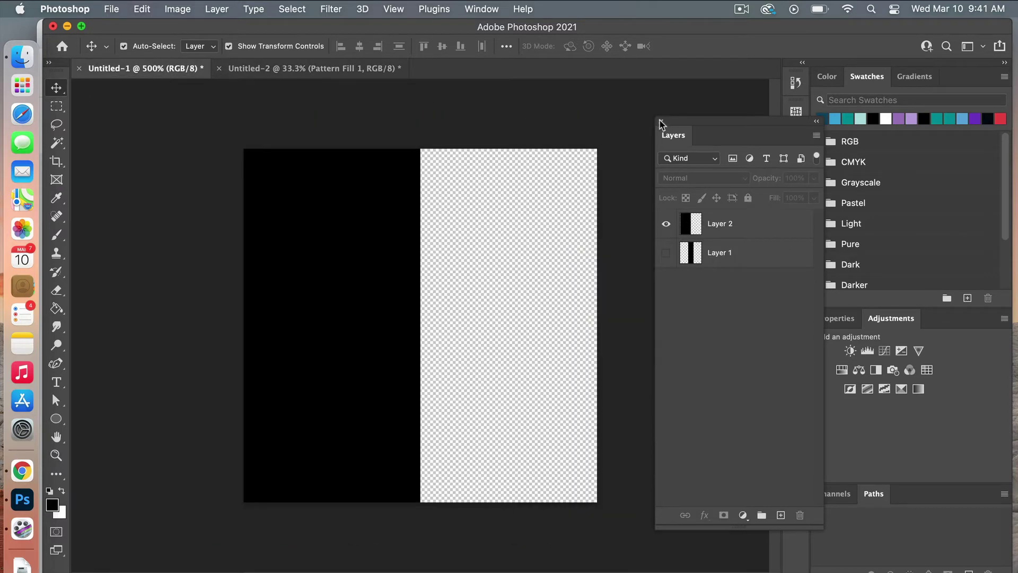
pyautogui.click(112, 10)
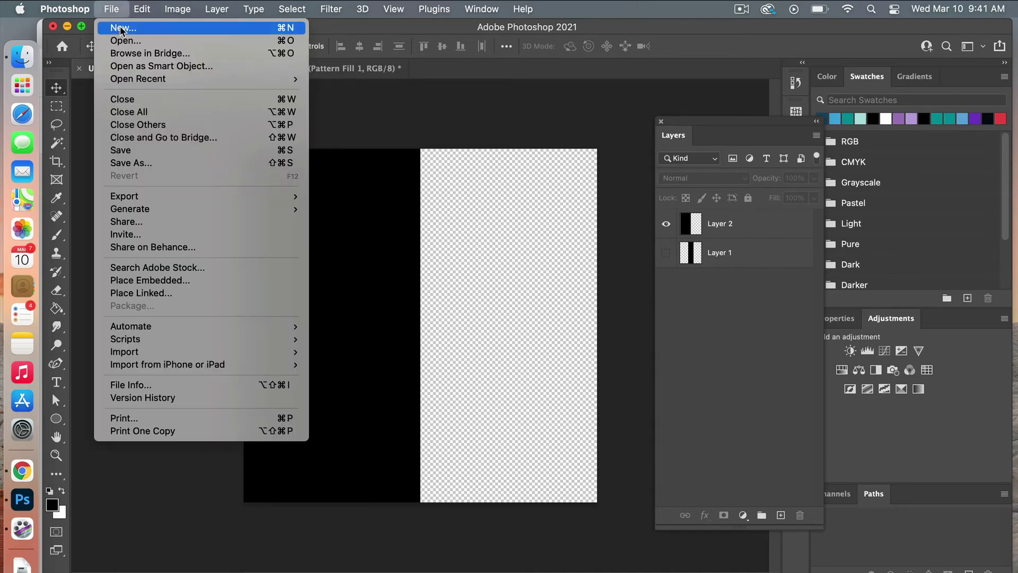
pyautogui.click(122, 29)
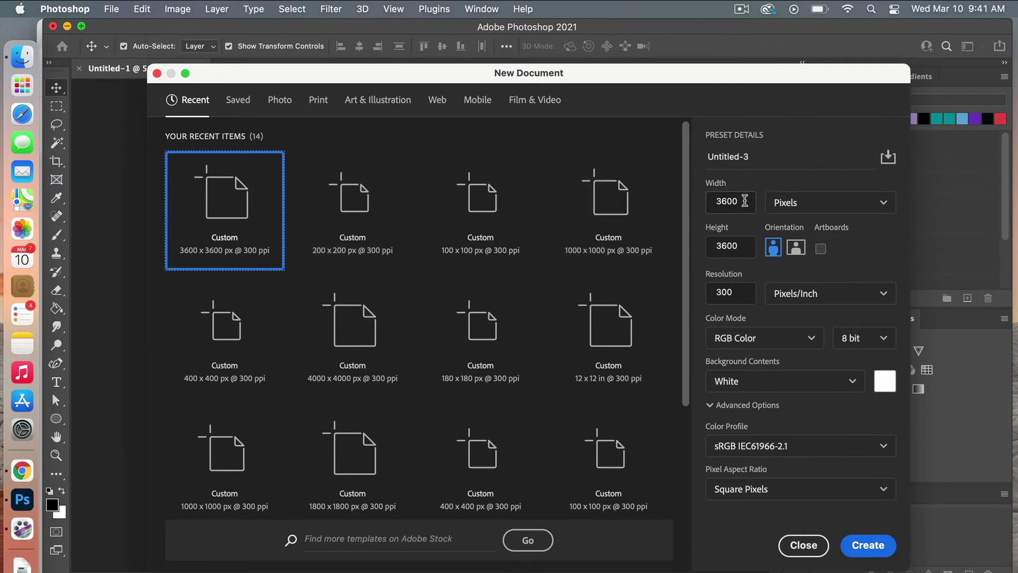
pyautogui.moveTo(745, 200); pyautogui.dragTo(693, 200)
pyautogui.write('400')
pyautogui.moveTo(741, 247); pyautogui.dragTo(699, 248)
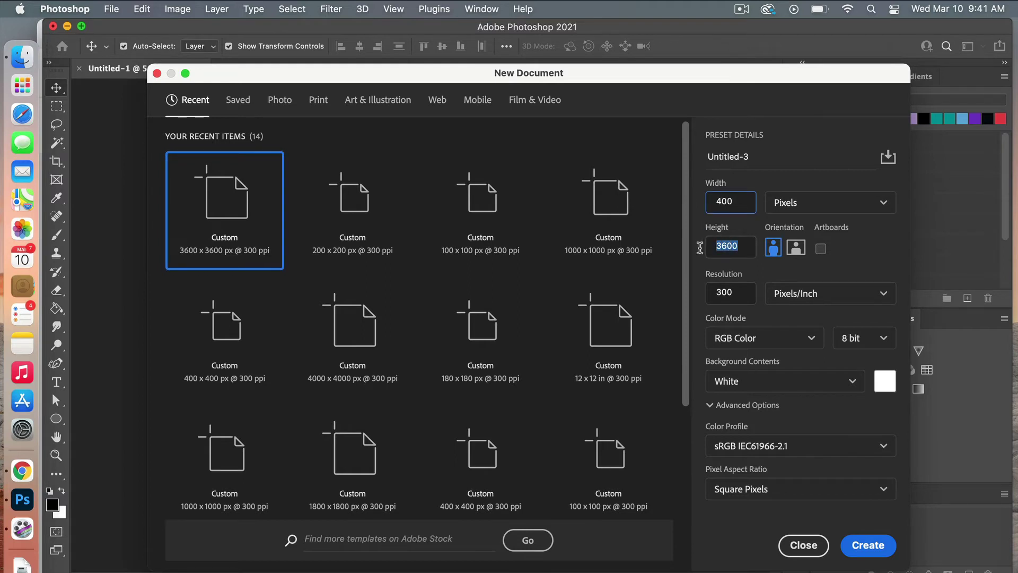
pyautogui.write('200')
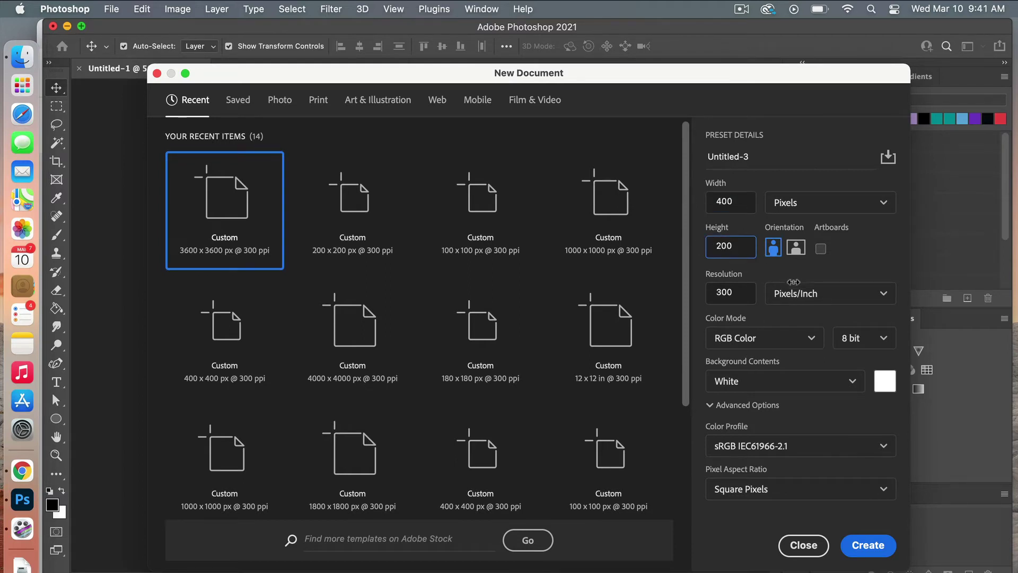
pyautogui.click(820, 385)
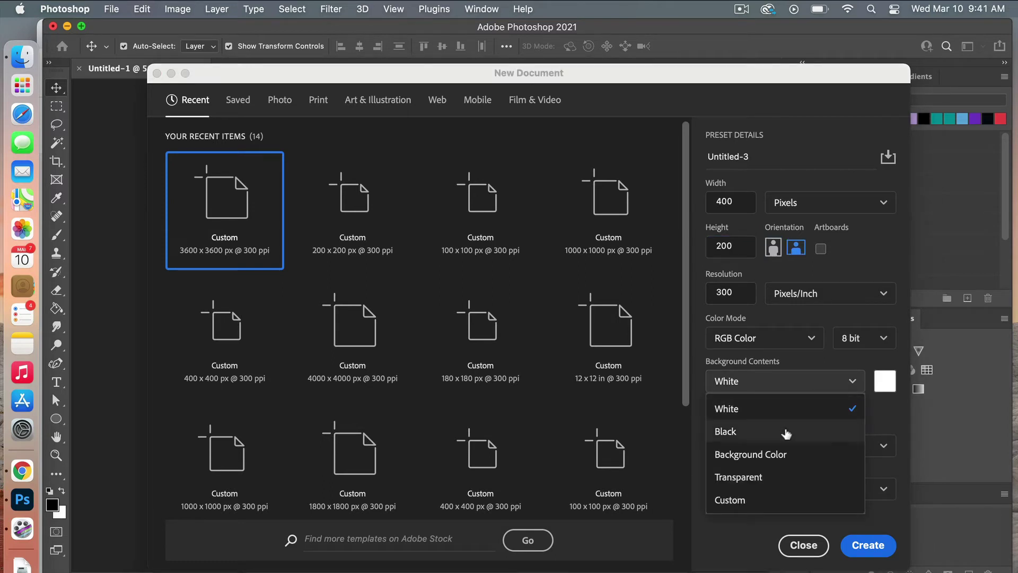
pyautogui.click(776, 477)
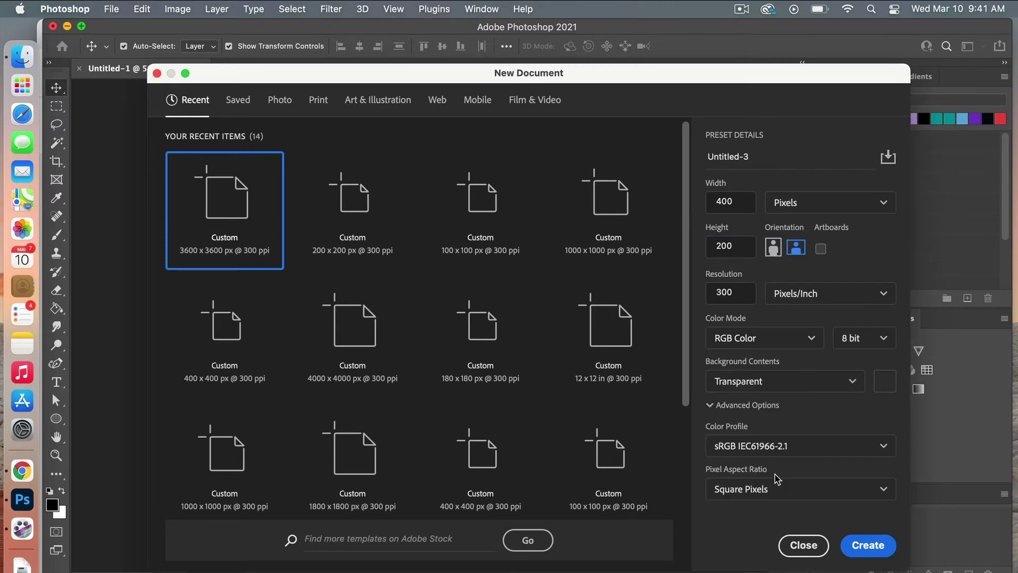
pyautogui.click(868, 546)
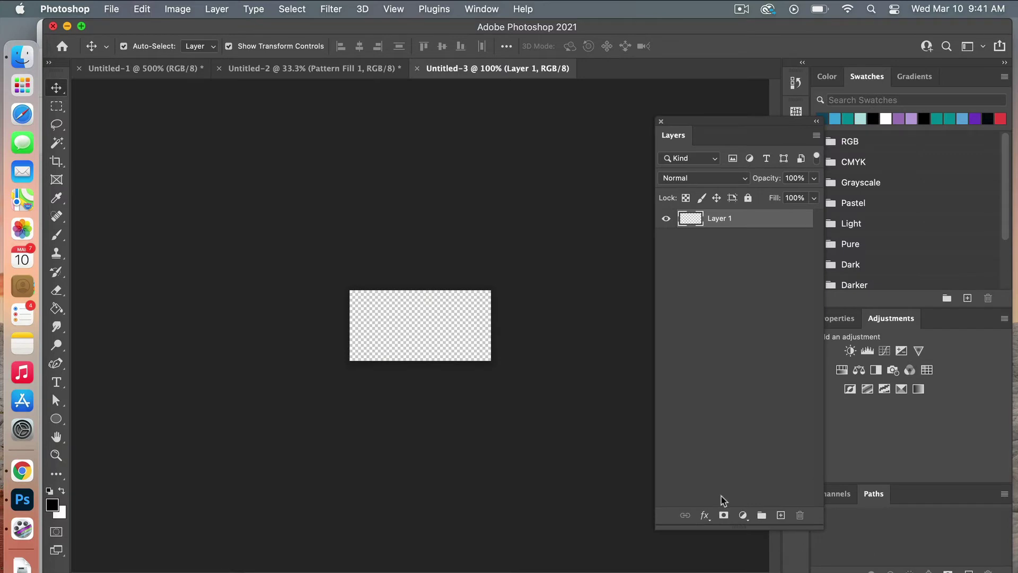
# - Fill a fixed-size 100 x 200 px rectangular selection with black on Layer 1 and align the stripe flush with the canvas's left edge
pyautogui.press('super+equal')
pyautogui.press('super+equal')
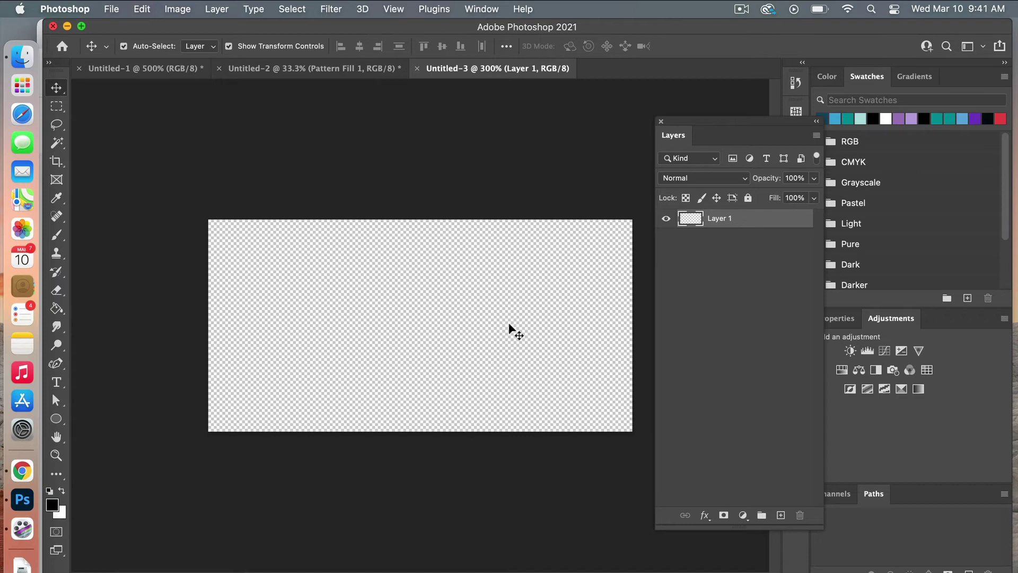
pyautogui.click(58, 109)
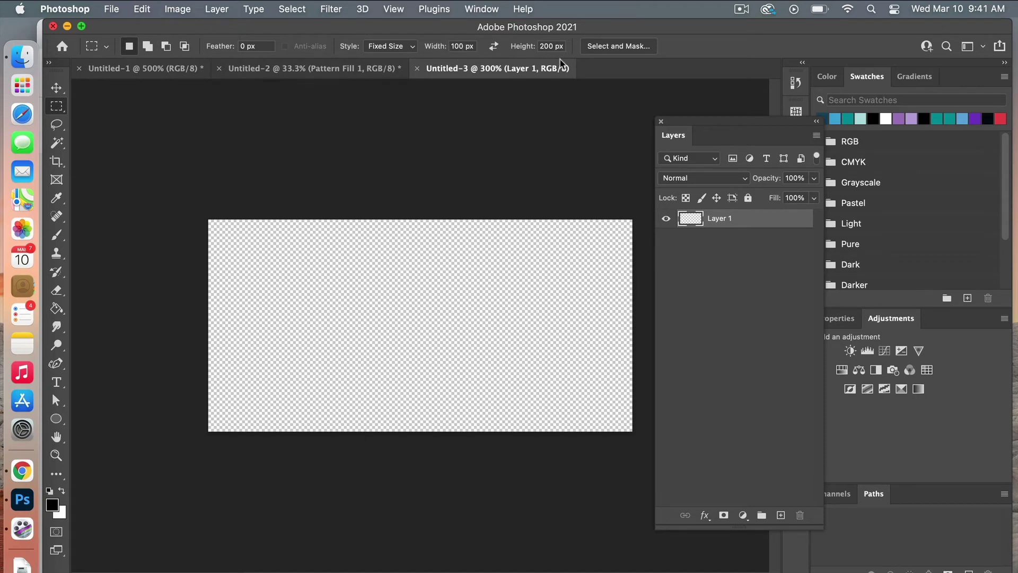
pyautogui.click(404, 301)
pyautogui.hotkey('alt', 'BackSpace')
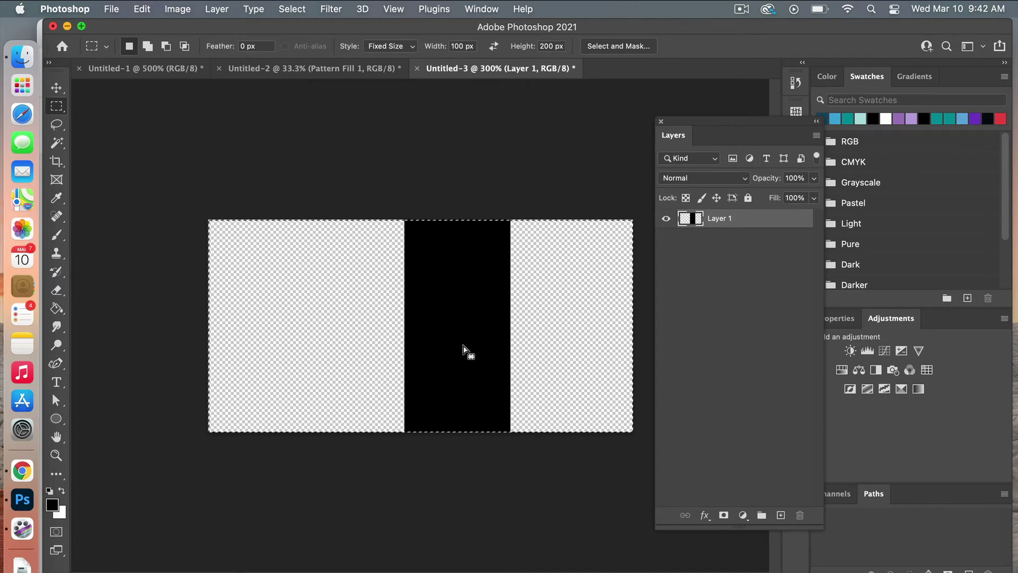
pyautogui.press('v')
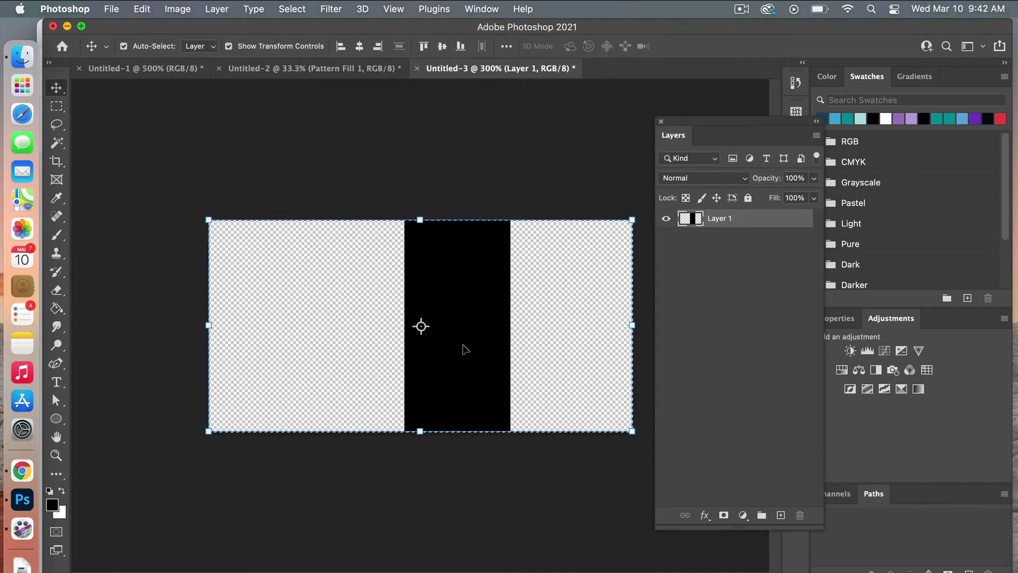
pyautogui.click(342, 48)
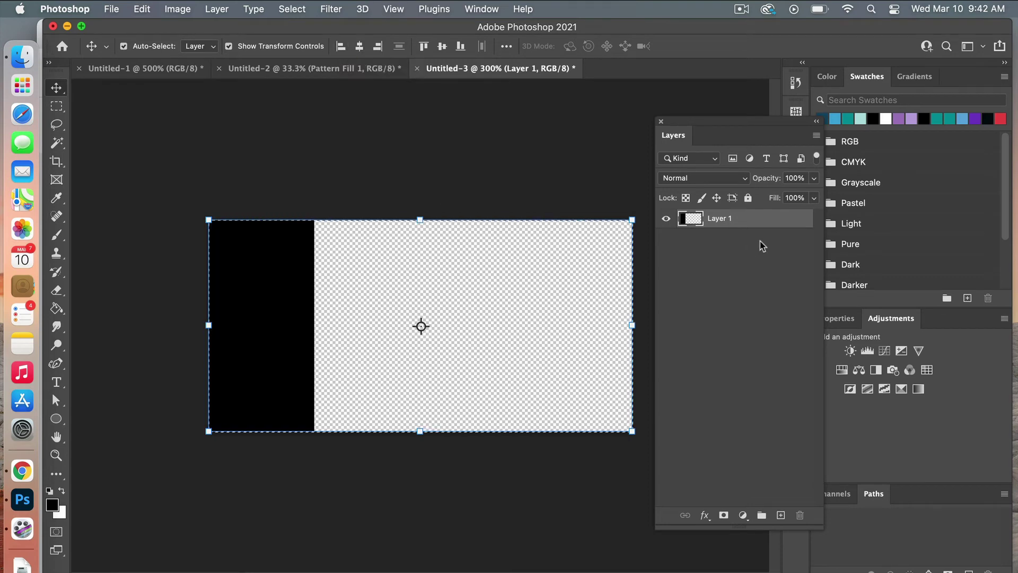
# - Duplicate the black stripe's layer within the document and recolor the copy's stripe bright red, with its transparent pixels locked
pyautogui.rightClick(731, 220)
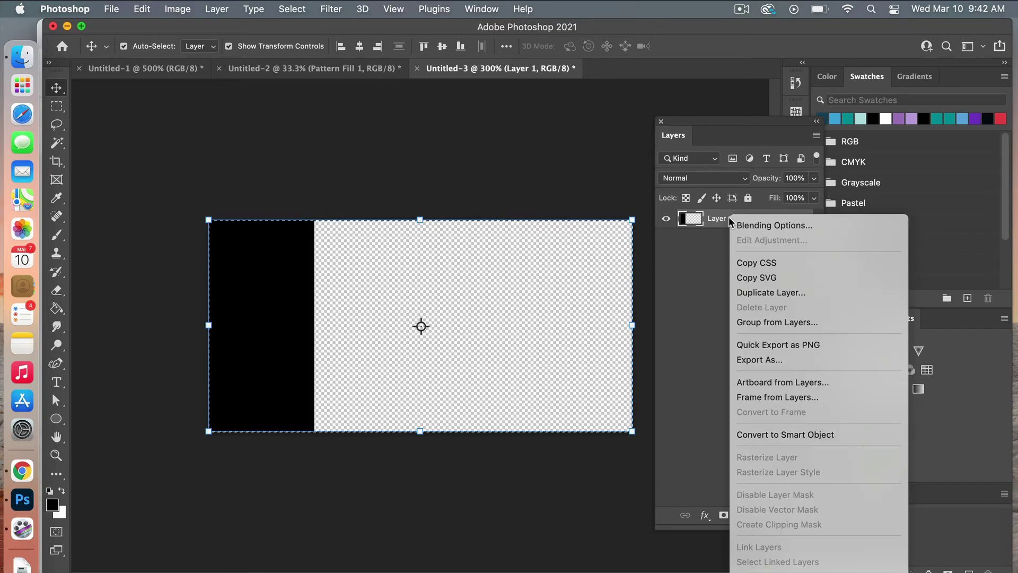
pyautogui.click(768, 293)
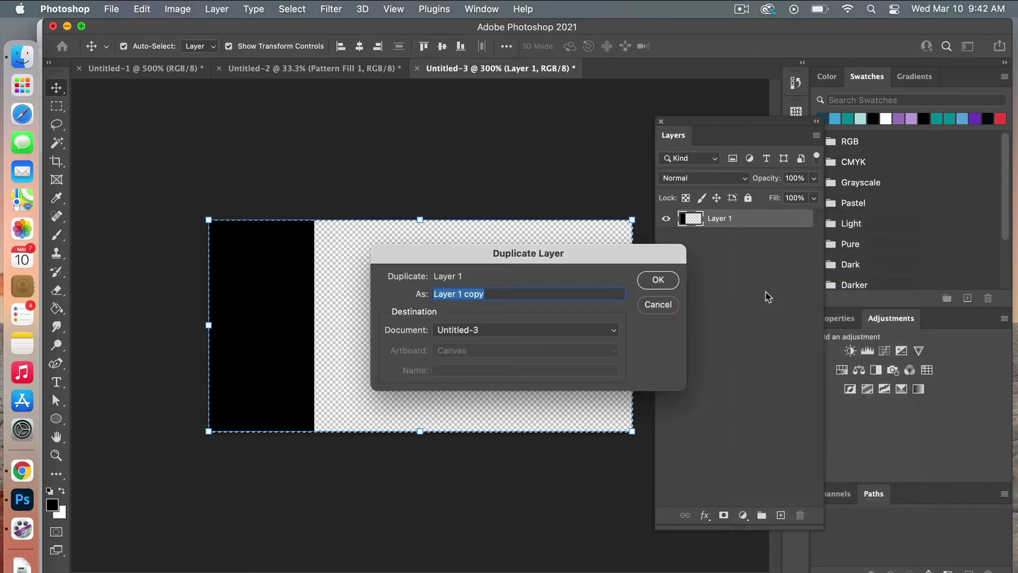
pyautogui.click(662, 280)
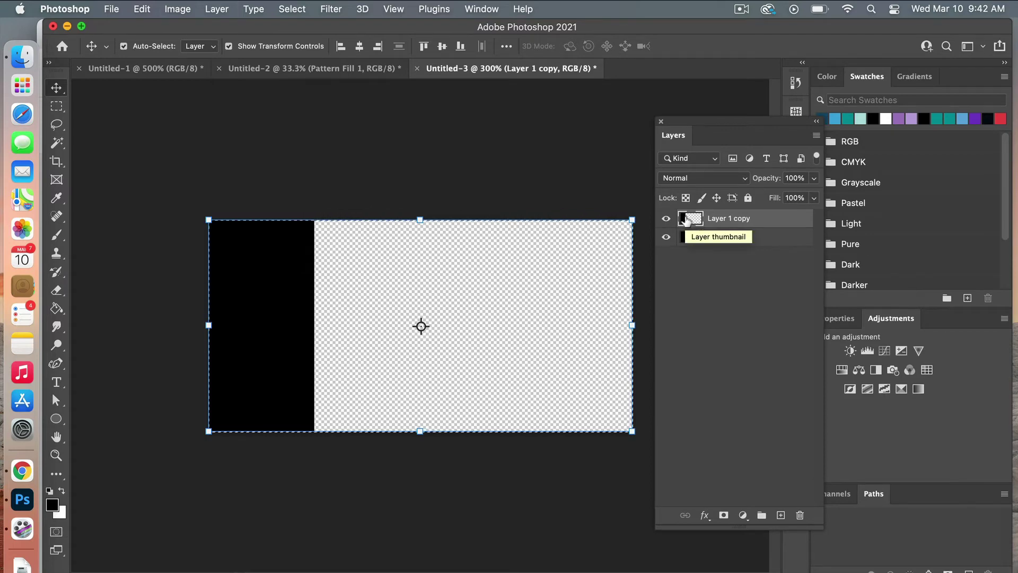
pyautogui.click(51, 505)
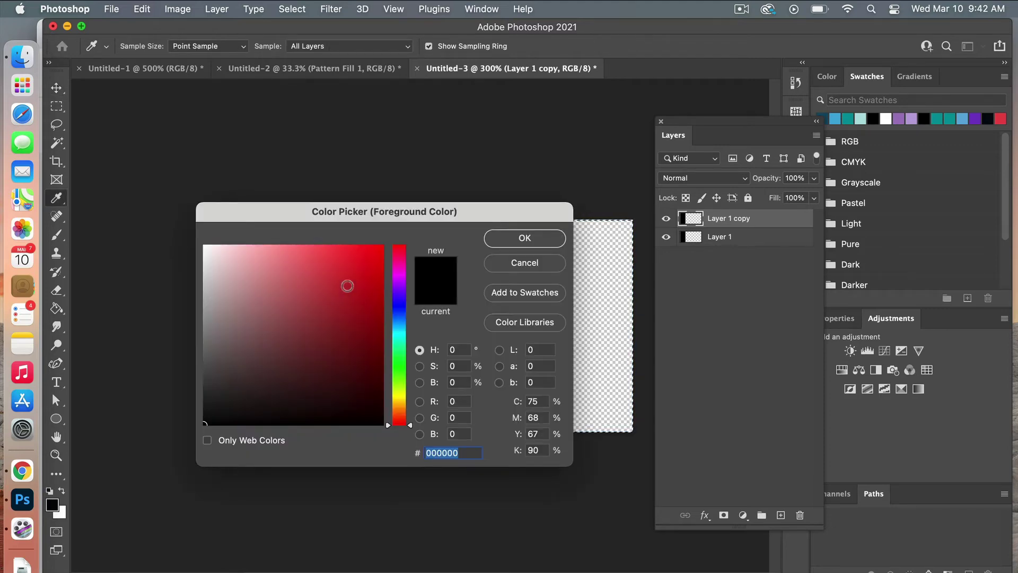
pyautogui.click(378, 248)
pyautogui.click(523, 237)
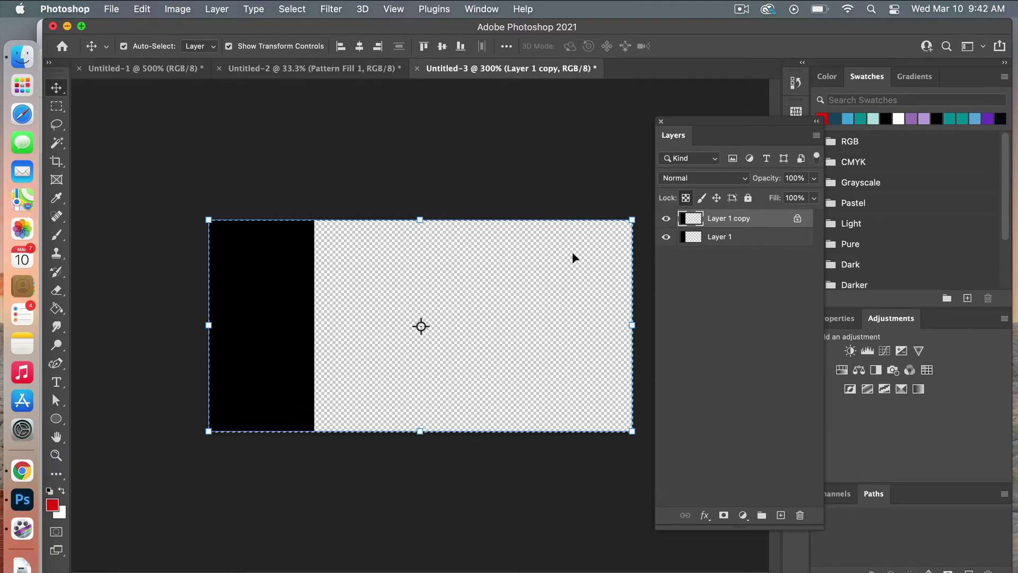
pyautogui.hotkey('alt', 'BackSpace')
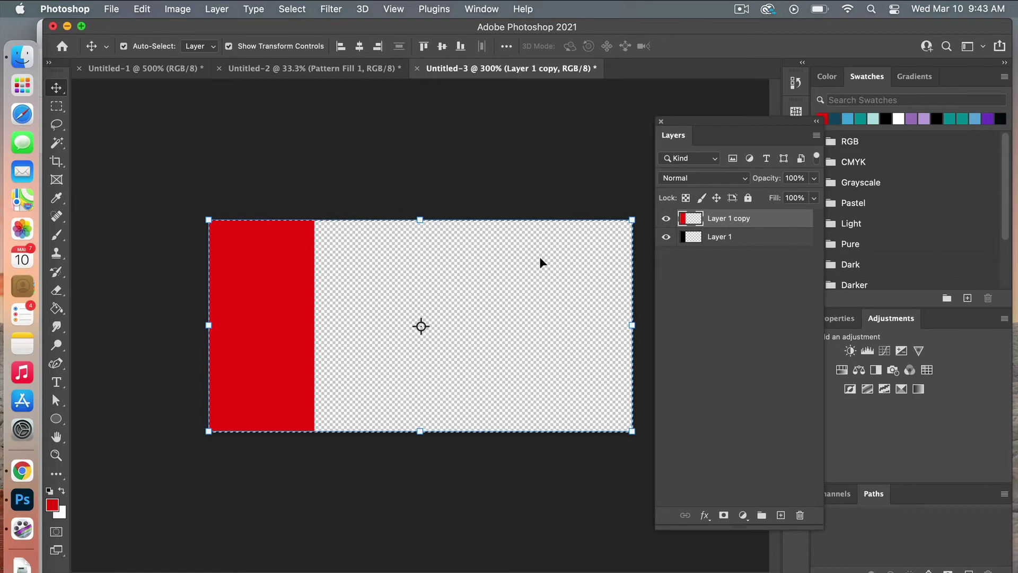
# - Clear the selection and move the red stripe horizontally so its left edge sits at the canvas's center, leaving no layer selected
pyautogui.press('super+d')
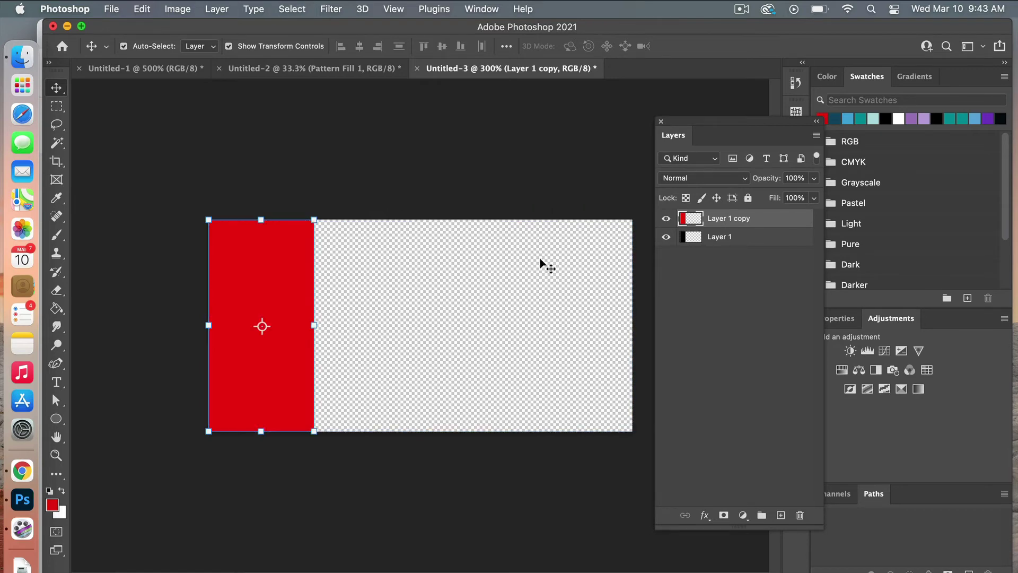
pyautogui.moveTo(297, 263); pyautogui.dragTo(504, 264)
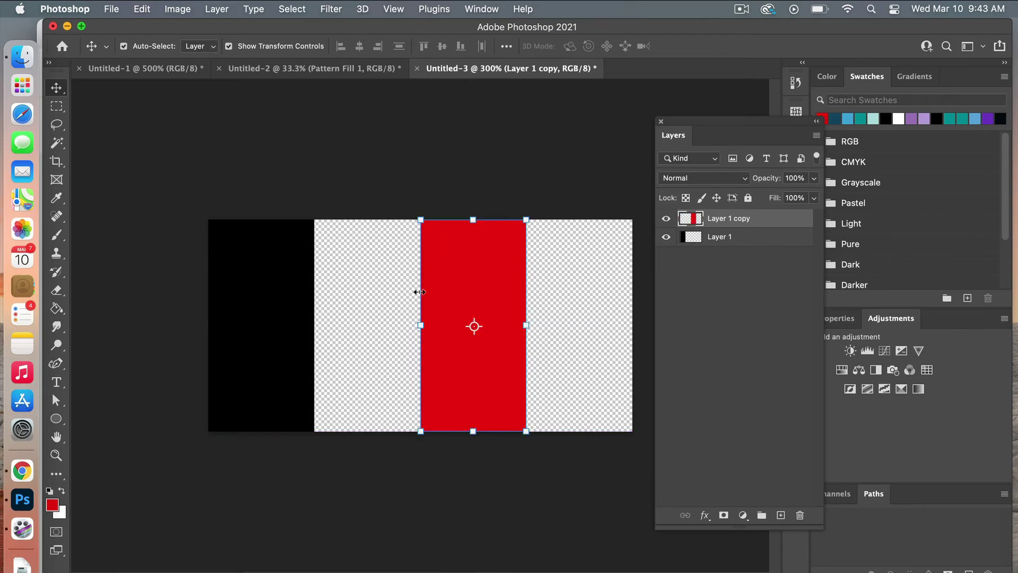
pyautogui.click(472, 168)
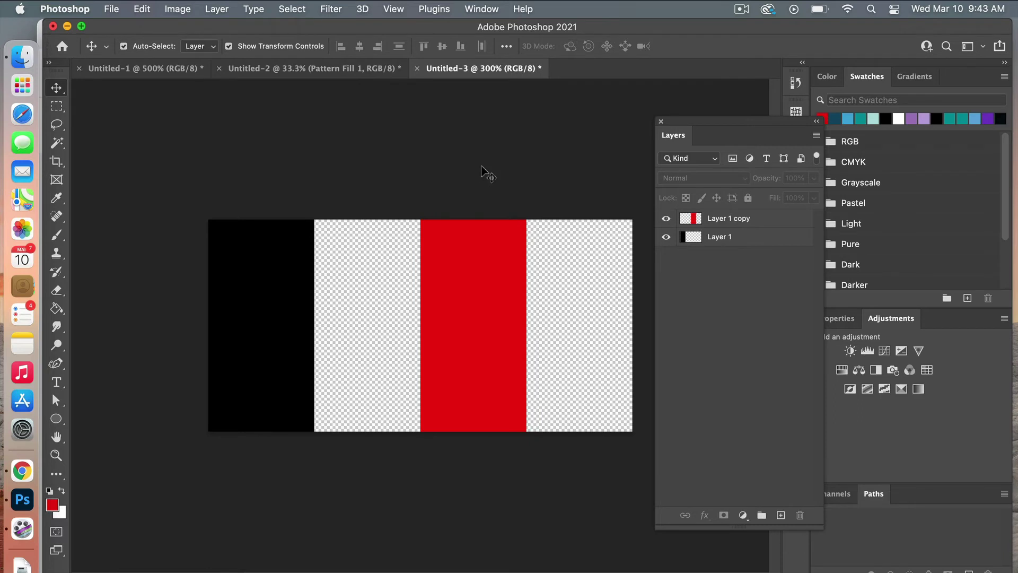
# - Define the black-and-red stripe tile as a new pattern with the default name
pyautogui.click(145, 12)
pyautogui.click(178, 392)
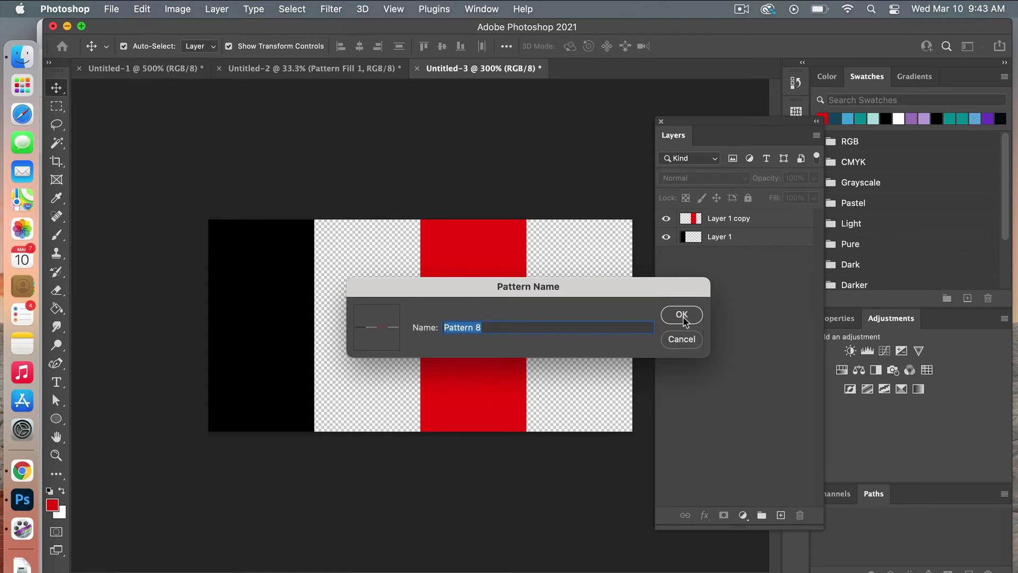
pyautogui.click(685, 316)
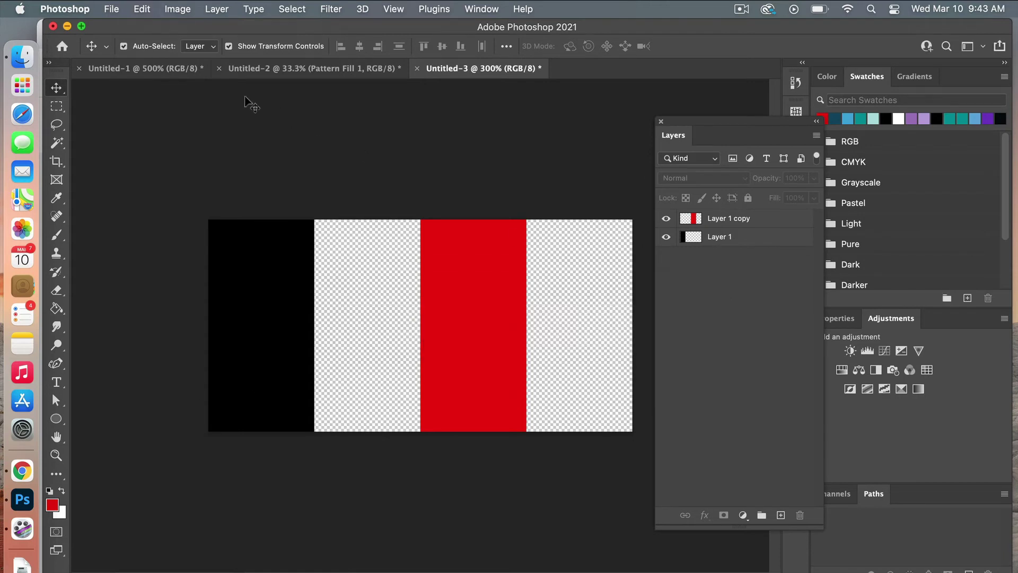
# - Duplicate the "even line" group in the Untitled-2 document and rename the copy "two colors"
pyautogui.click(291, 74)
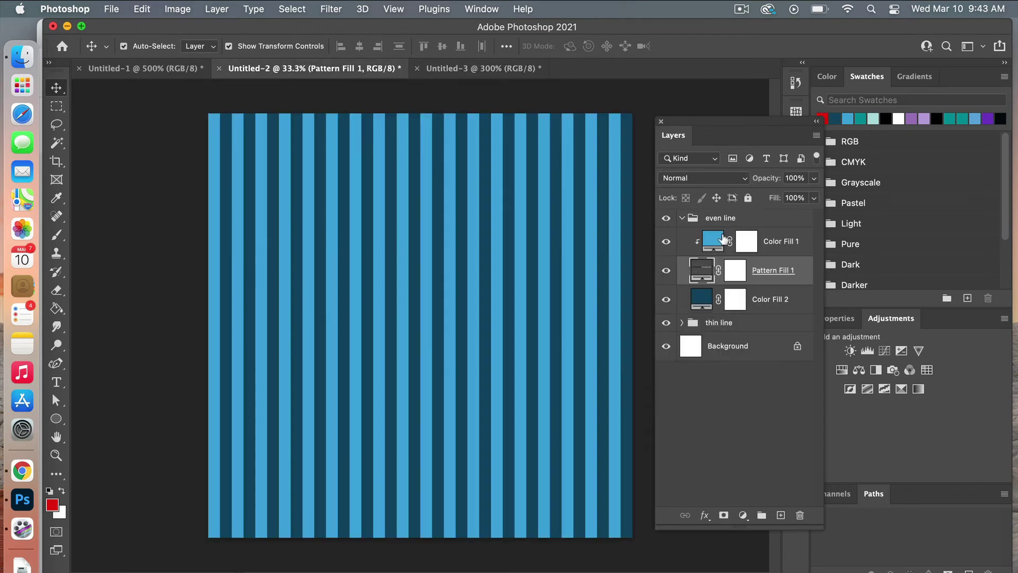
pyautogui.click(682, 218)
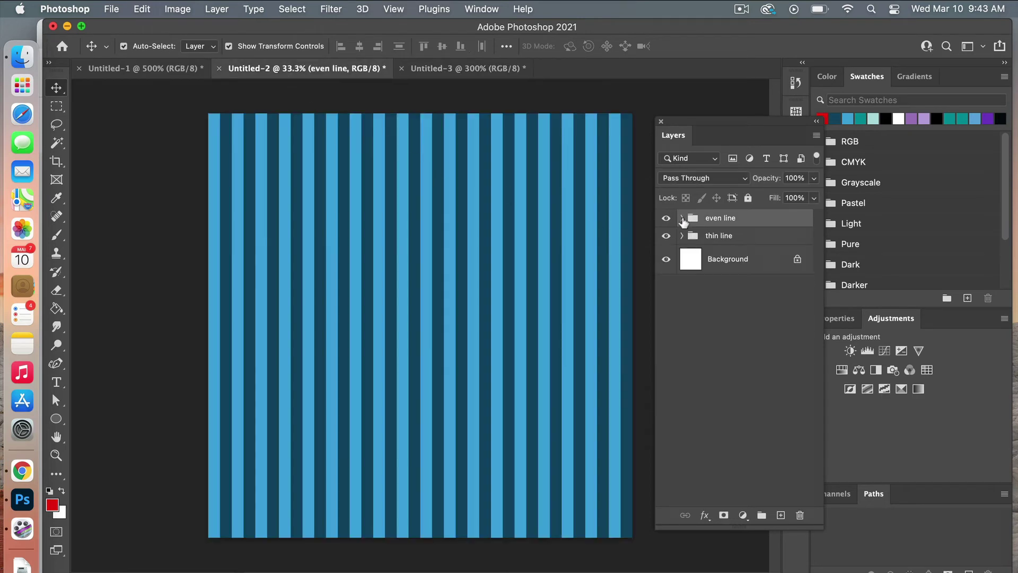
pyautogui.rightClick(727, 218)
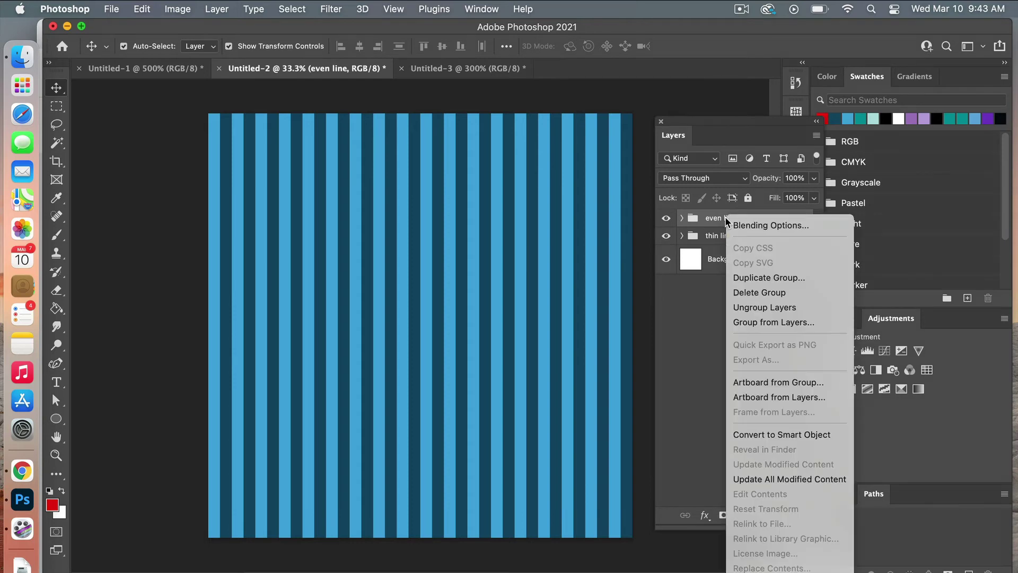
pyautogui.click(771, 279)
pyautogui.click(642, 281)
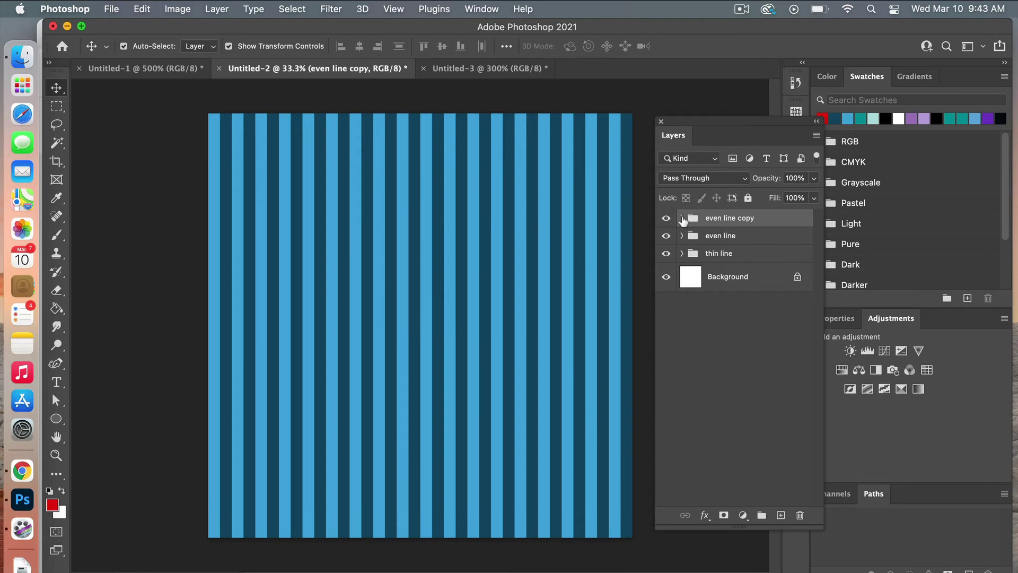
pyautogui.doubleClick(722, 219)
pyautogui.write('two colors')
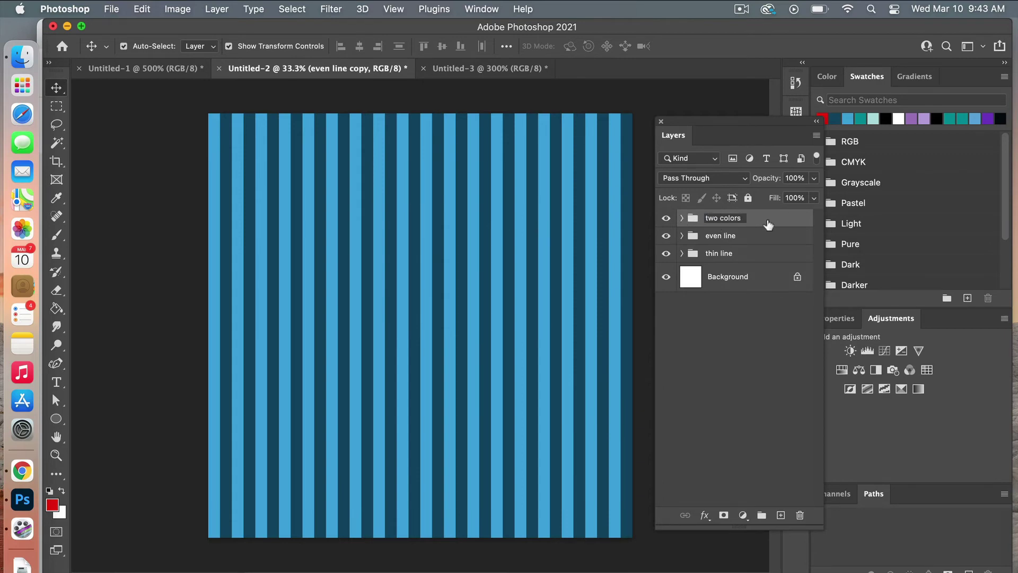
# - Switch the pattern fill in the "two colors" group to the black-and-red stripe pattern and hide the blue Color Fill 1 layer
pyautogui.press('Return')
pyautogui.click(682, 218)
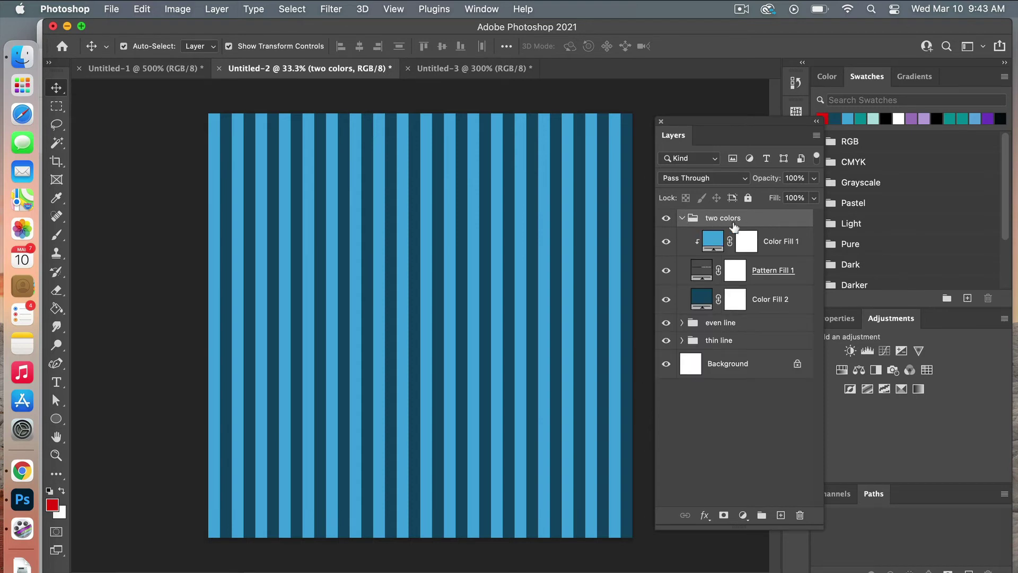
pyautogui.doubleClick(702, 271)
pyautogui.click(445, 304)
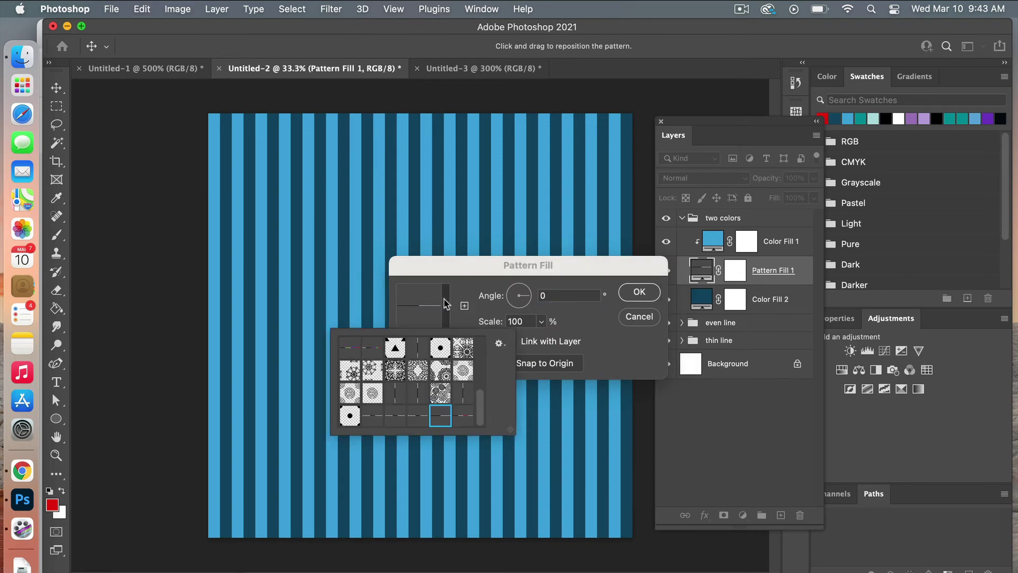
pyautogui.click(464, 416)
pyautogui.click(639, 292)
pyautogui.click(667, 242)
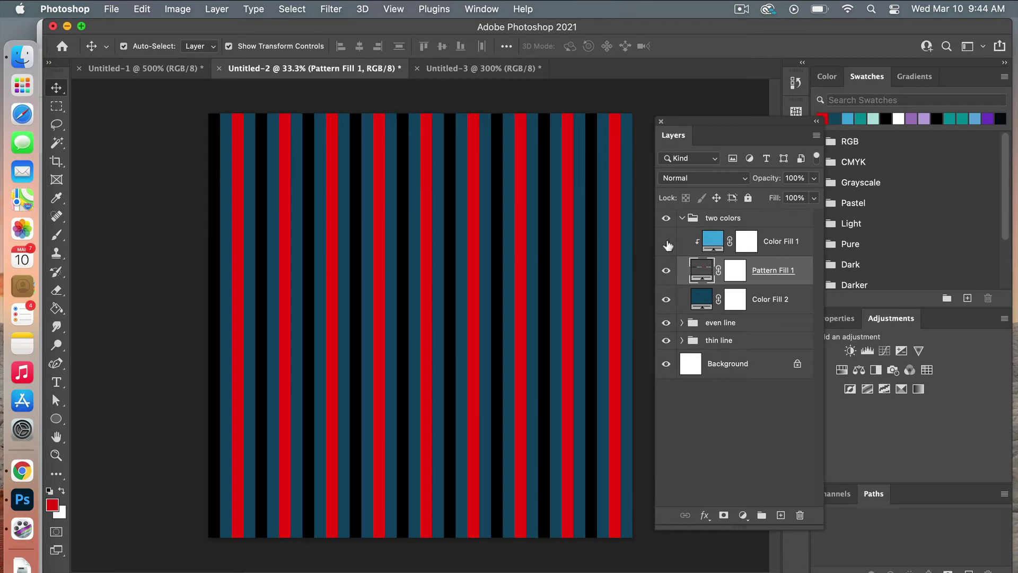
# - Recolor the Color Fill 2 background in the "two colors" group to white, ffffff
pyautogui.doubleClick(700, 302)
pyautogui.write('ff')
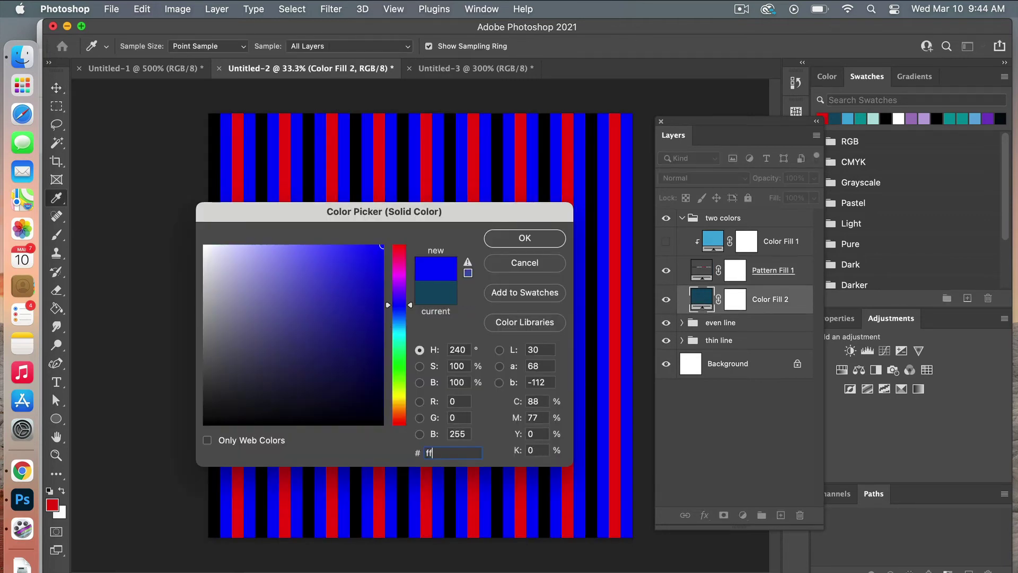
pyautogui.write('ffff')
pyautogui.click(552, 240)
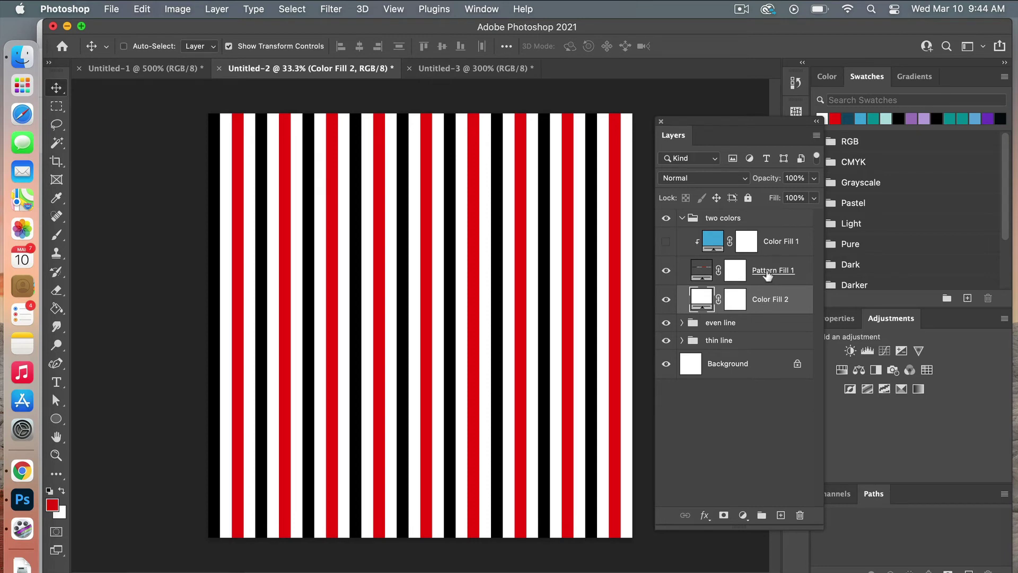
# - Stamp Pattern Fill 1 and Color Fill 2 together into a new merged layer, keeping the originals
pyautogui.keyDown('super'); pyautogui.click(768, 274); pyautogui.keyUp('super')
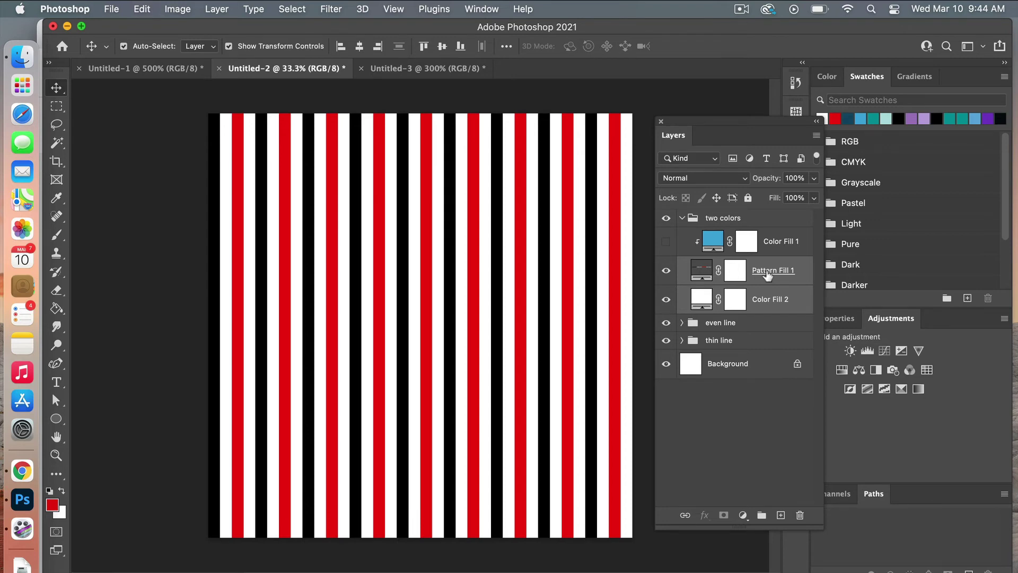
pyautogui.press('super+alt+e')
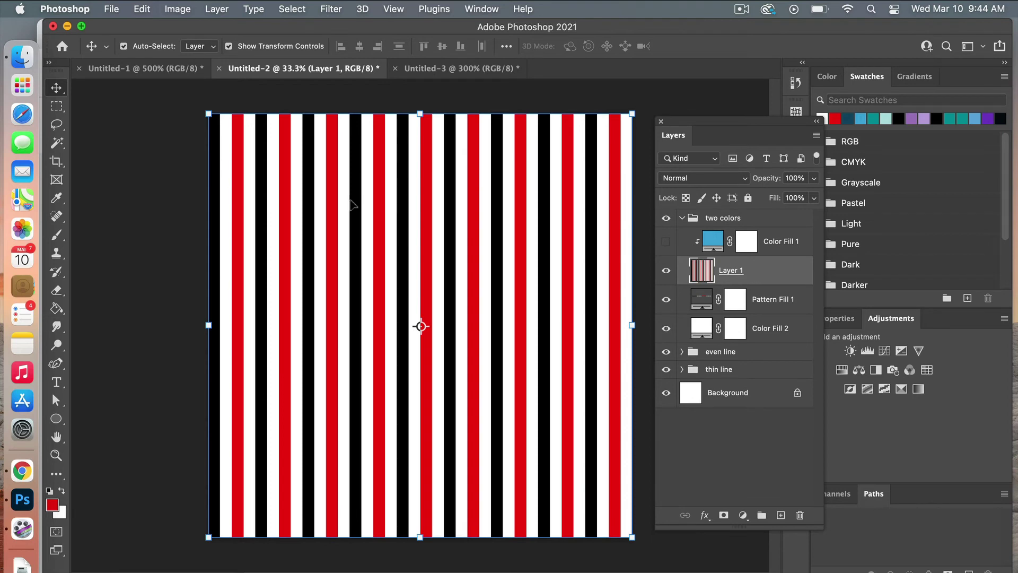
pyautogui.click(143, 9)
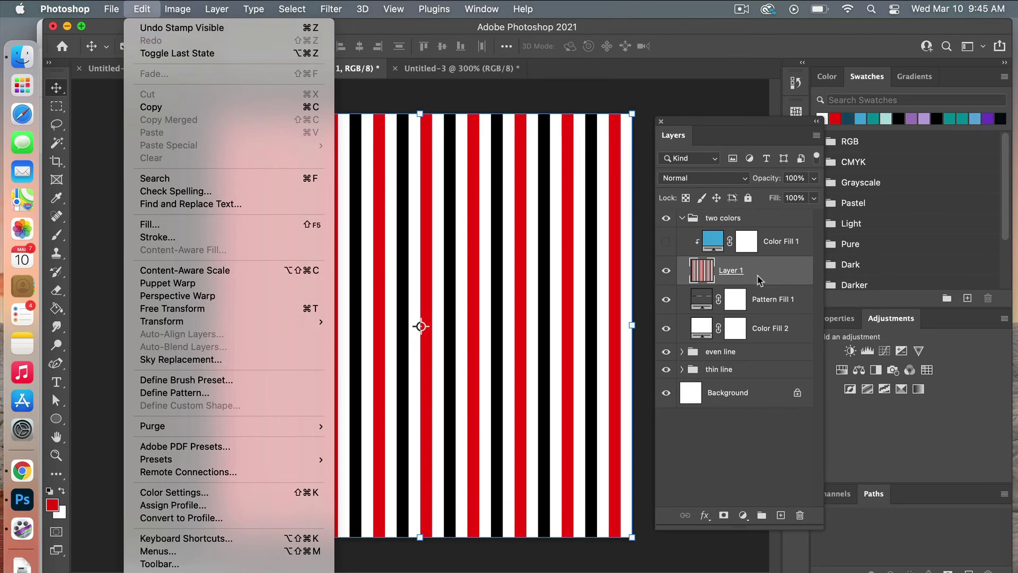
pyautogui.click(779, 278)
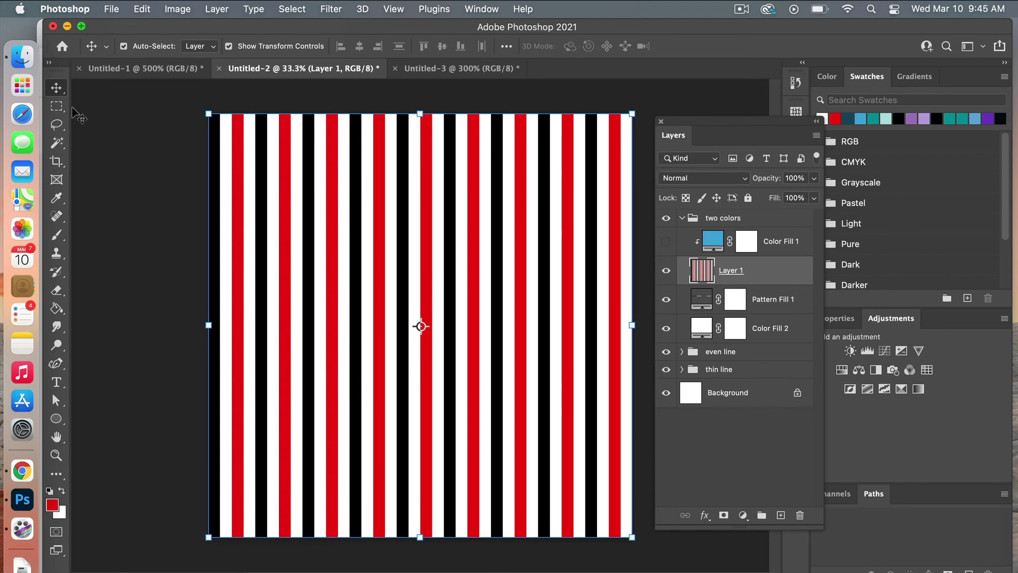
# - Select all black stripes on the merged layer with the Magic Wand, fill them with black on a new layer and deselect
pyautogui.click(57, 143)
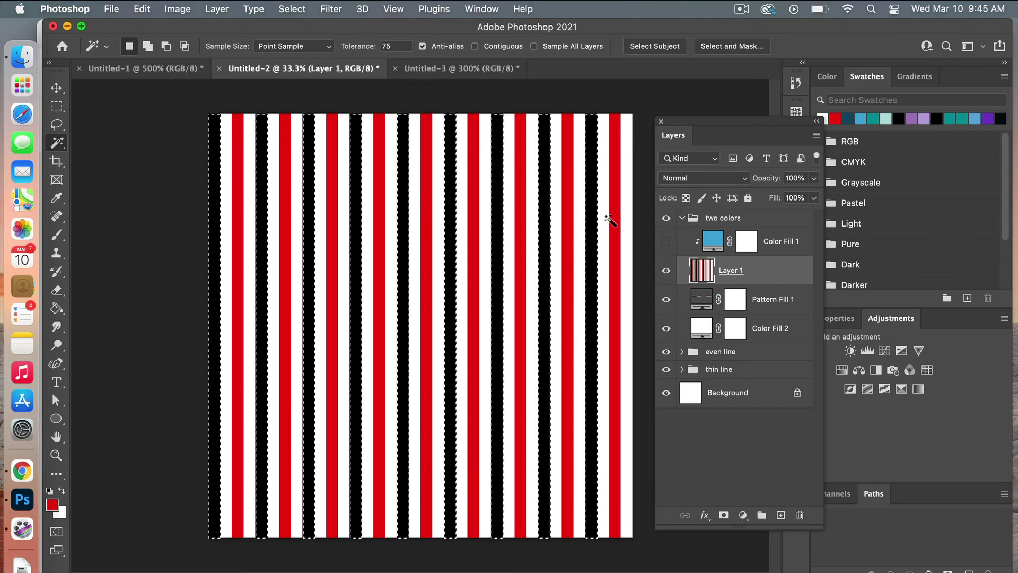
pyautogui.click(780, 517)
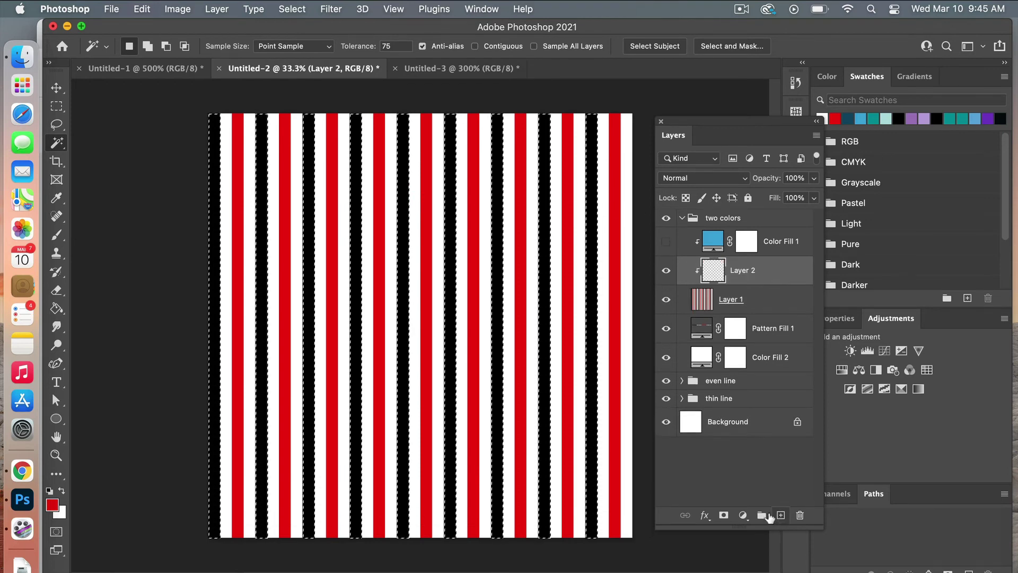
pyautogui.click(49, 491)
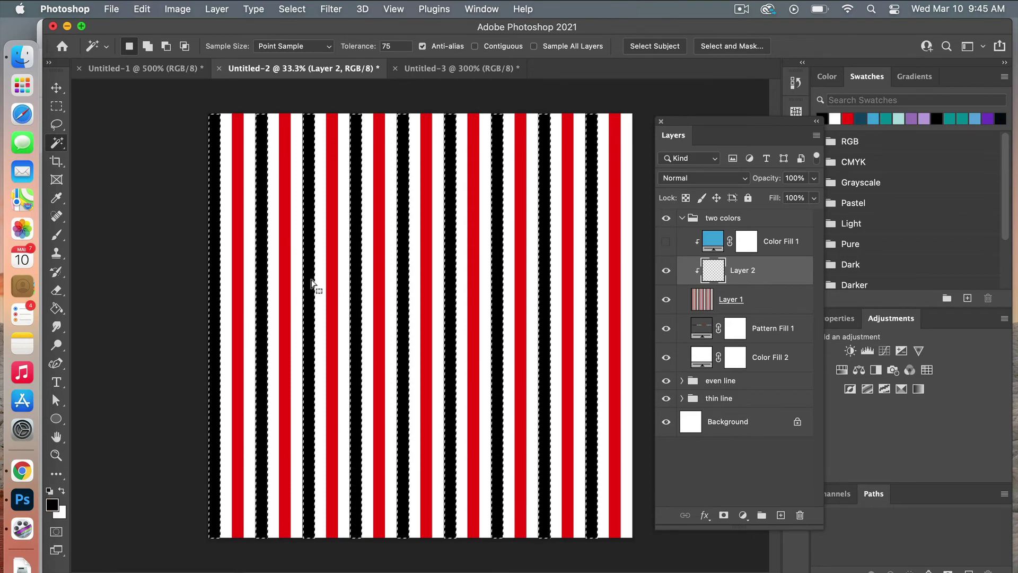
pyautogui.press('alt')
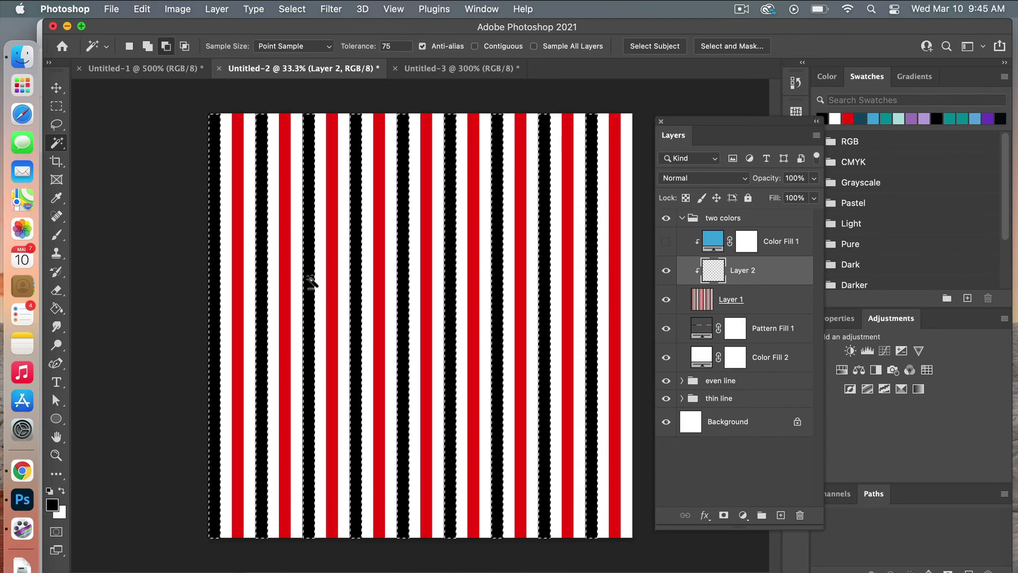
pyautogui.hotkey('alt', 'BackSpace')
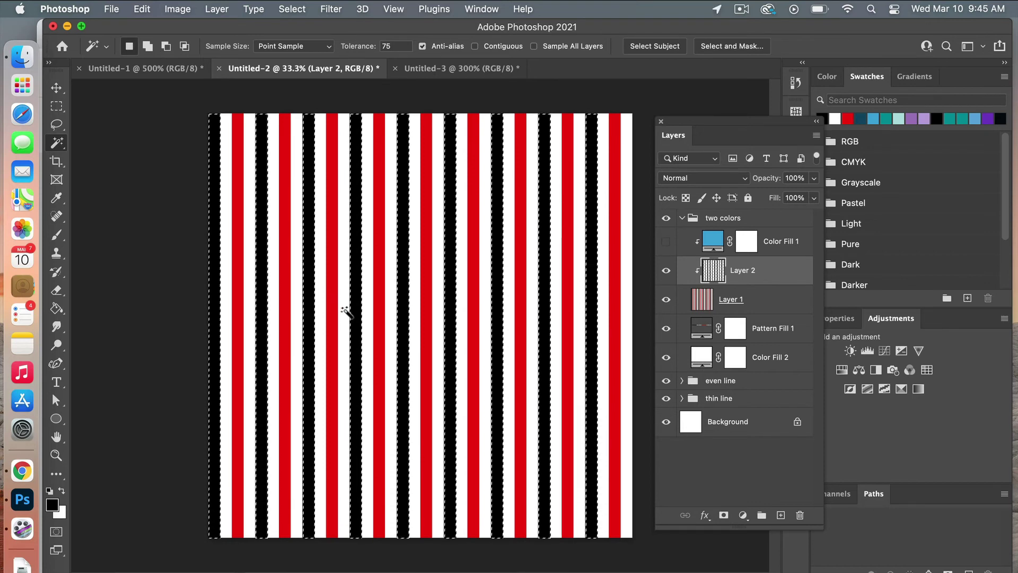
pyautogui.press('super+d')
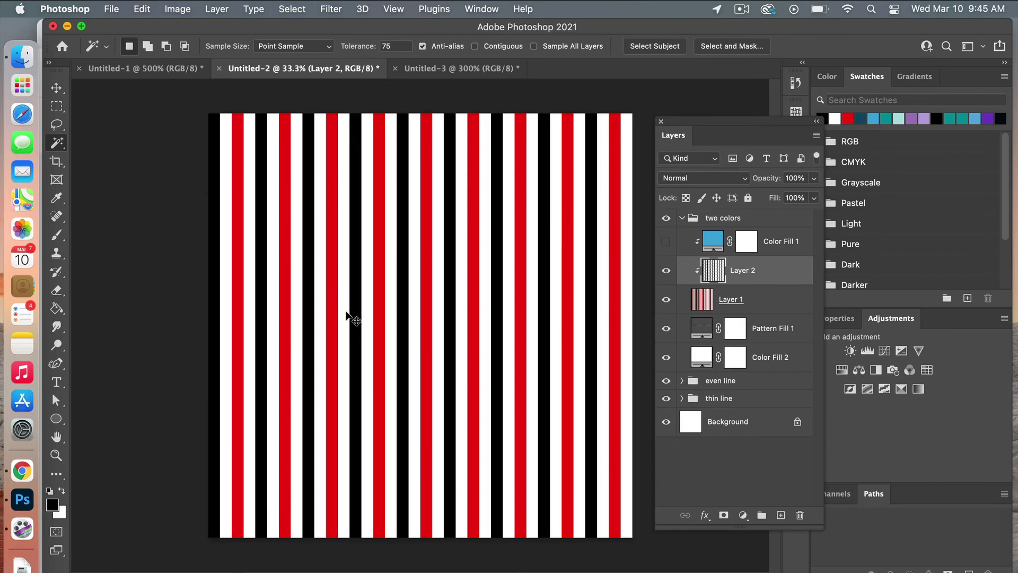
# - Select all red stripes on Layer 1, fill them with black on another new layer and clear the selection
pyautogui.click(732, 300)
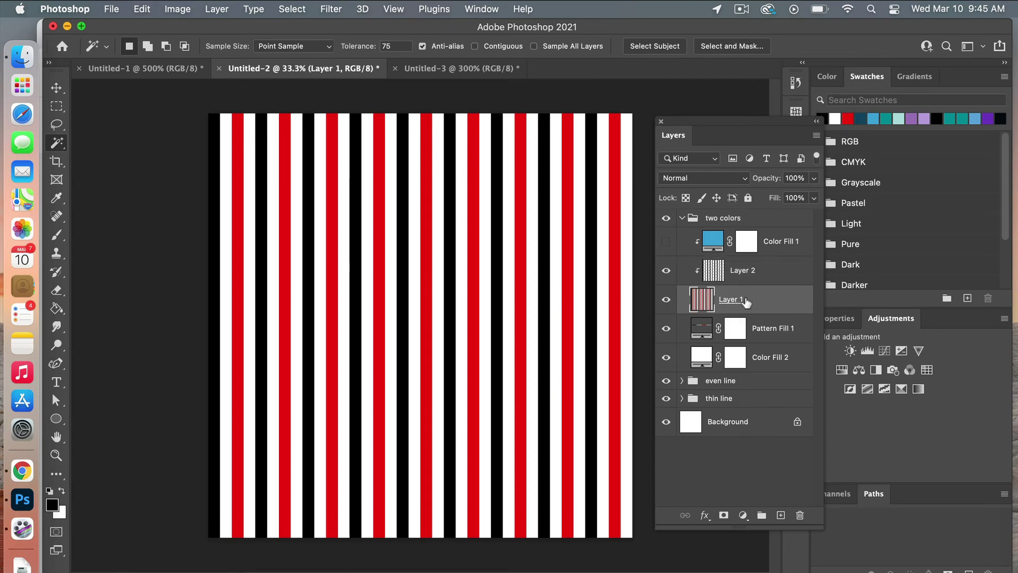
pyautogui.click(238, 181)
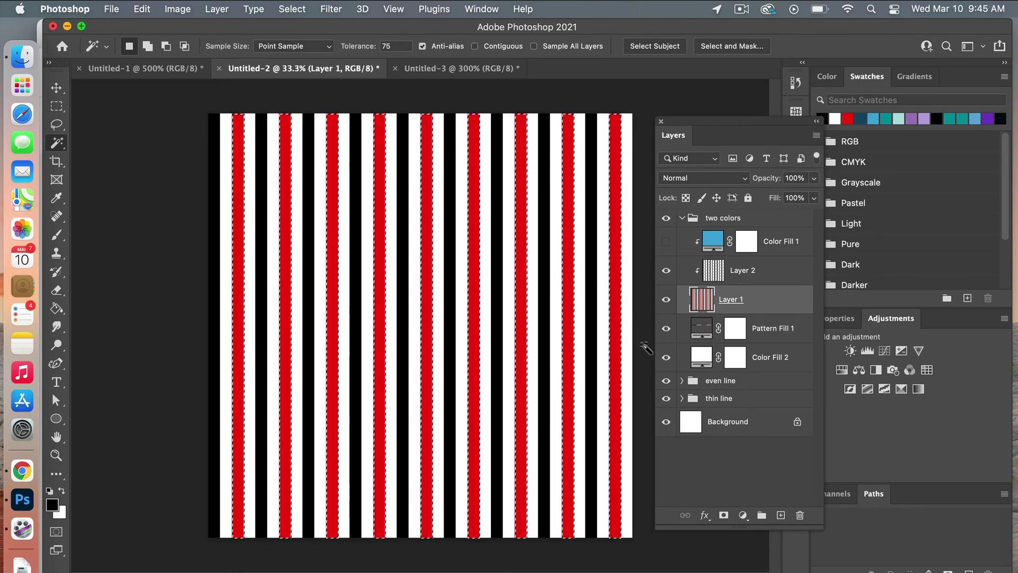
pyautogui.click(780, 515)
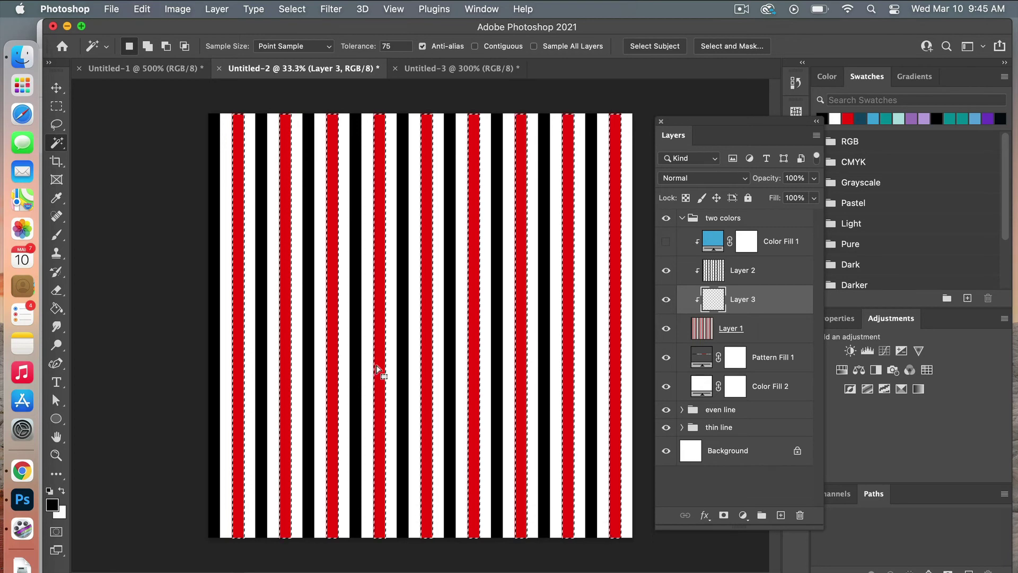
pyautogui.hotkey('alt', 'BackSpace')
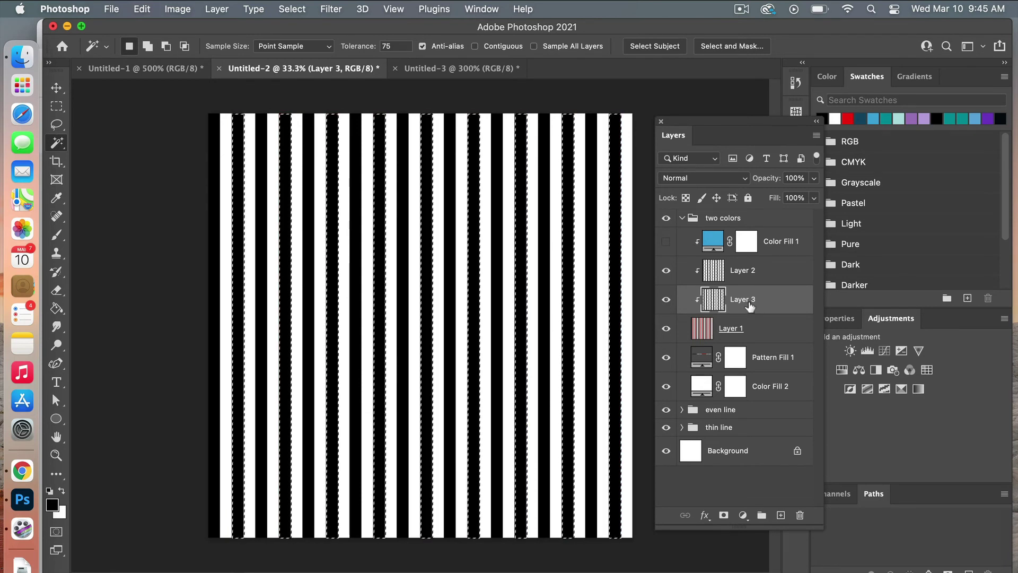
pyautogui.press('super+d')
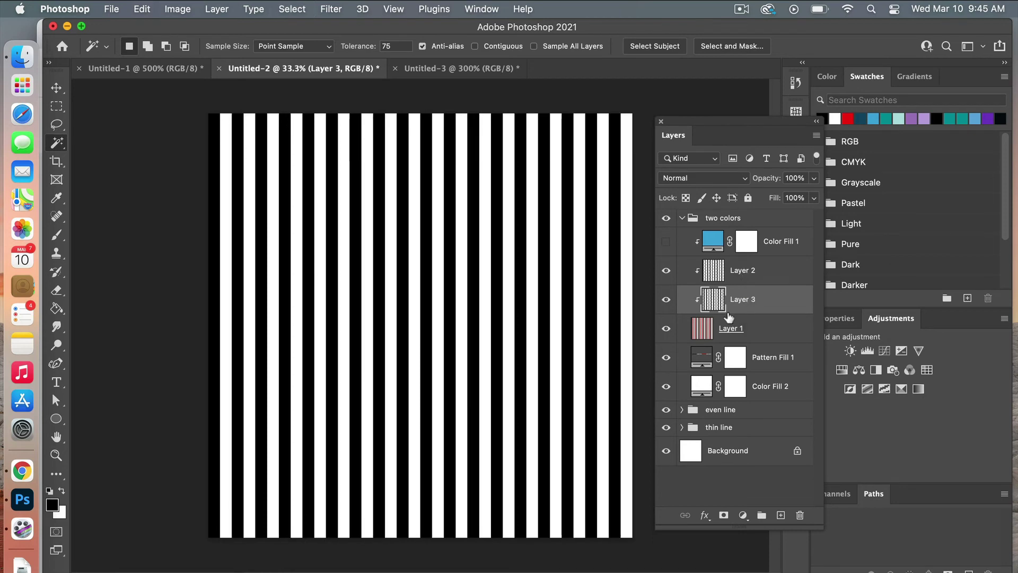
# - Release the layers clipped to Layer 1 and move the white Color Fill 2 directly above Layer 1
pyautogui.moveTo(730, 318); pyautogui.dragTo(728, 308)
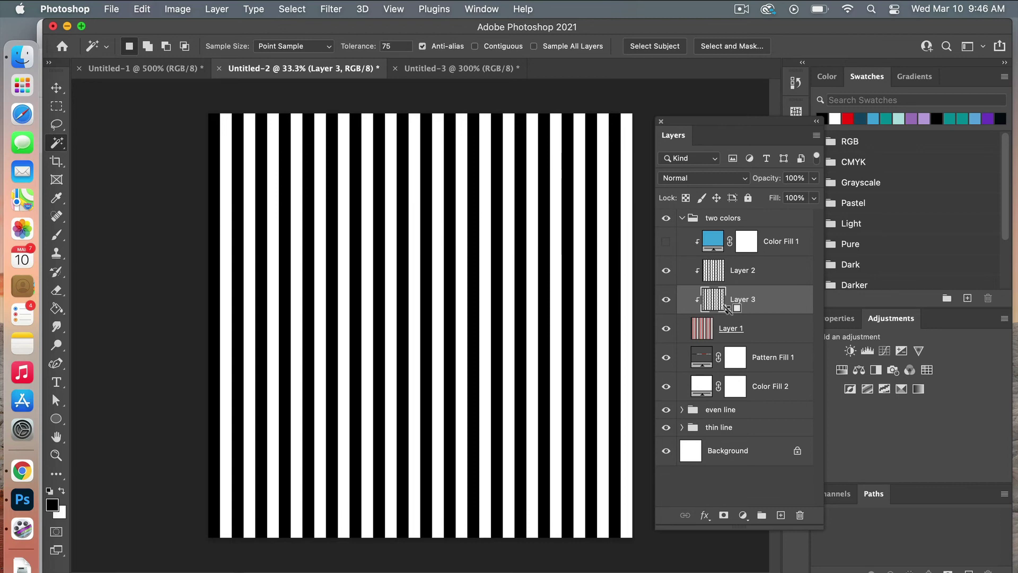
pyautogui.moveTo(728, 308); pyautogui.dragTo(730, 317)
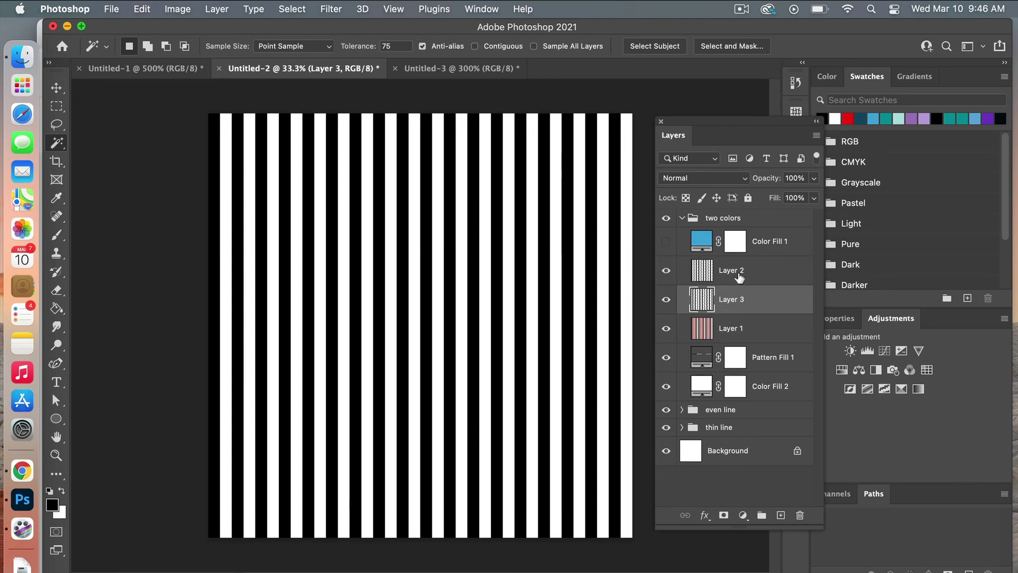
pyautogui.click(770, 388)
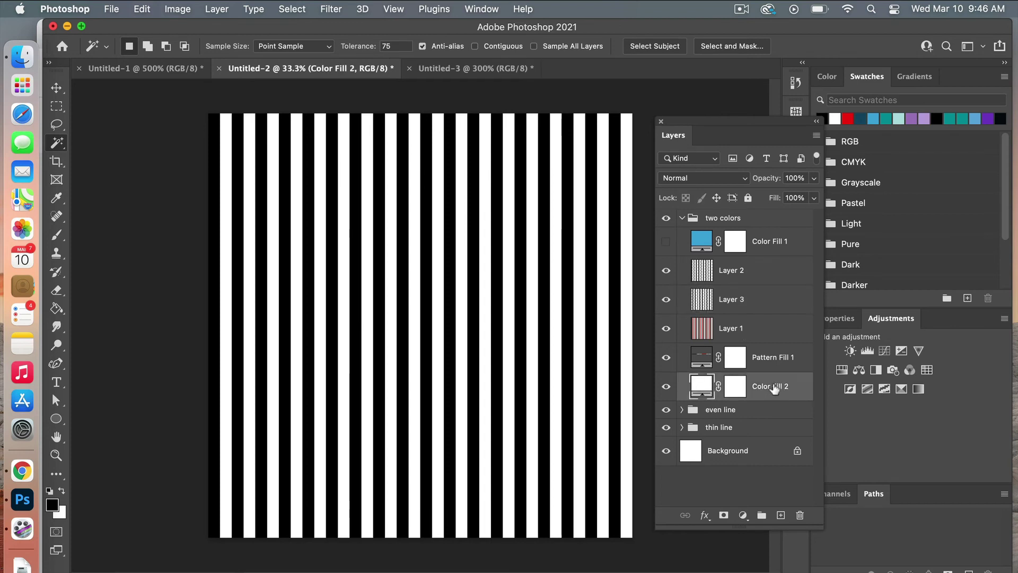
pyautogui.moveTo(763, 390); pyautogui.dragTo(758, 316)
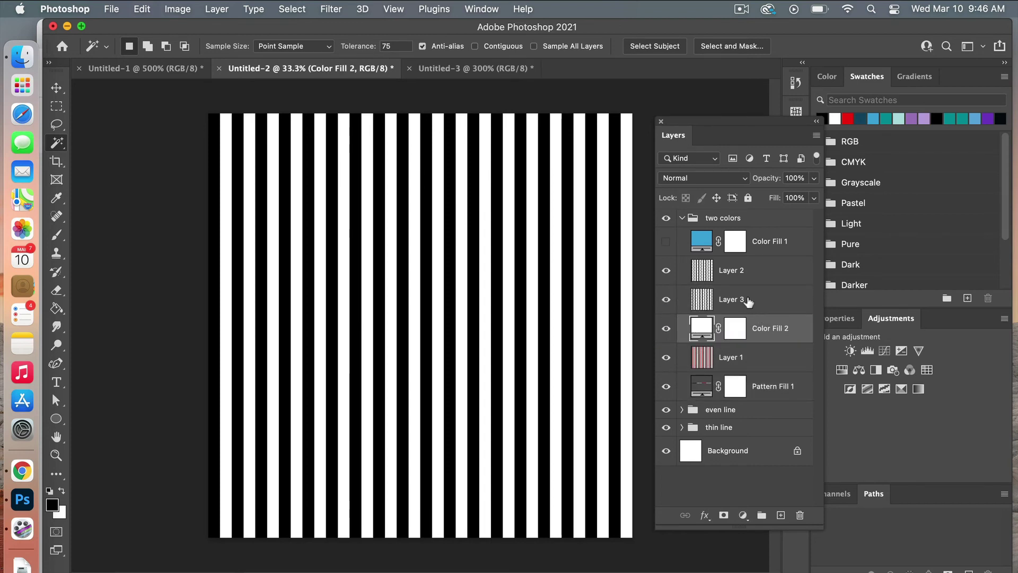
# - Move the blue Color Fill 1 directly above Layer 3, make it visible and clip it to Layer 3
pyautogui.click(755, 301)
pyautogui.moveTo(769, 243); pyautogui.dragTo(764, 274)
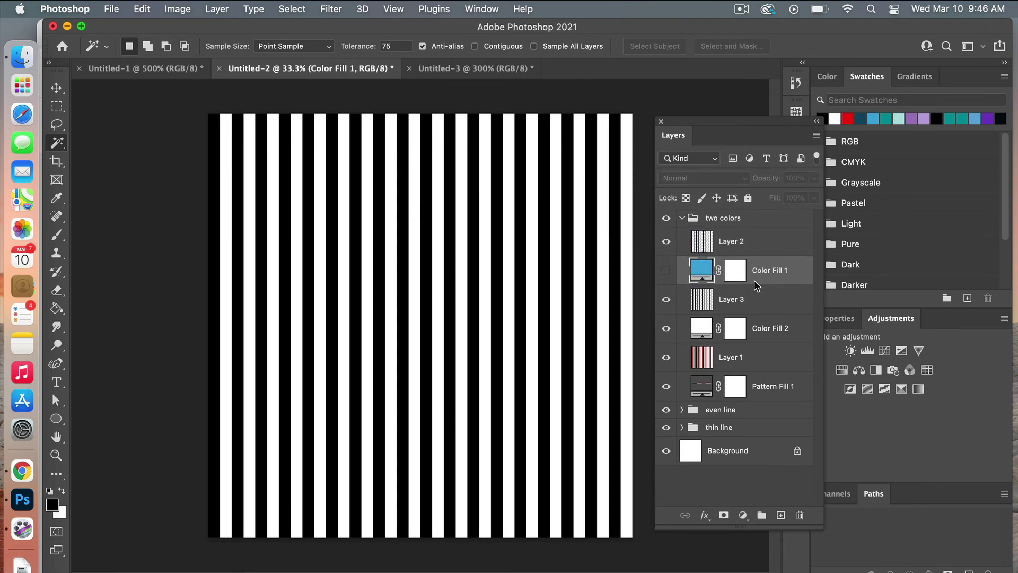
pyautogui.click(667, 272)
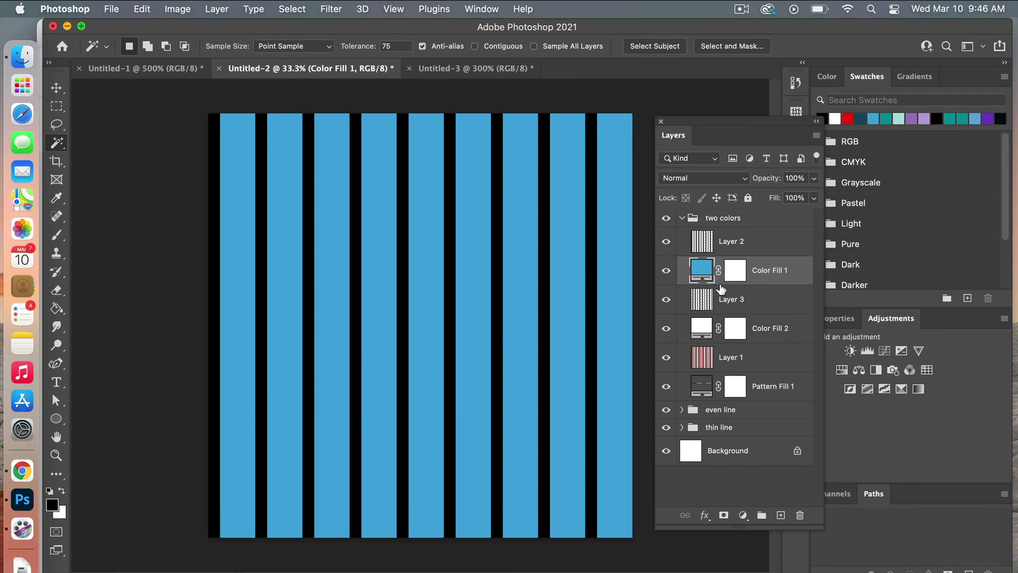
pyautogui.keyDown('alt'); pyautogui.click(721, 287); pyautogui.keyUp('alt')
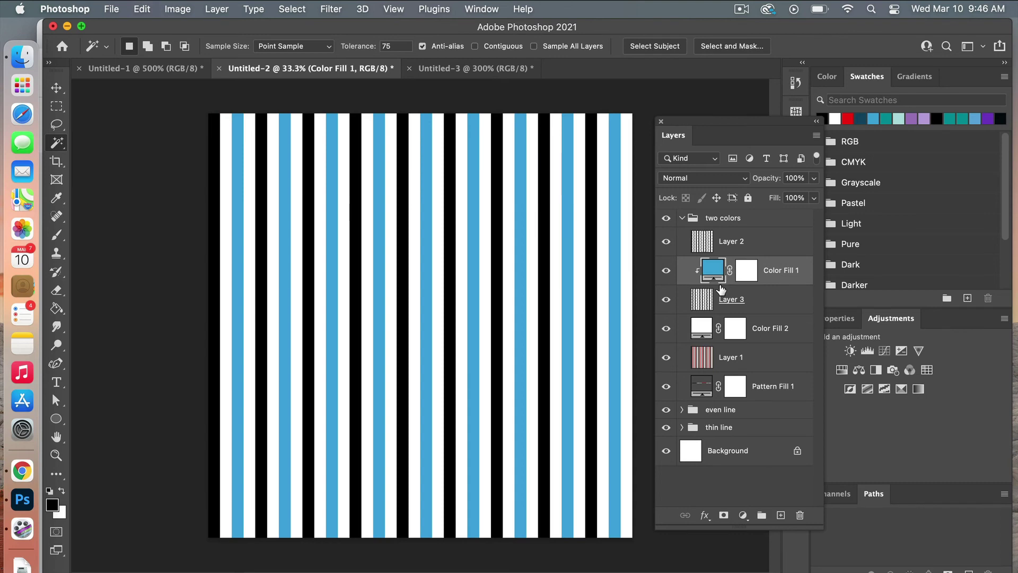
# - Add a purple solid color fill, 9154ec, above Layer 2 and clip it to that layer's stripes
pyautogui.click(739, 245)
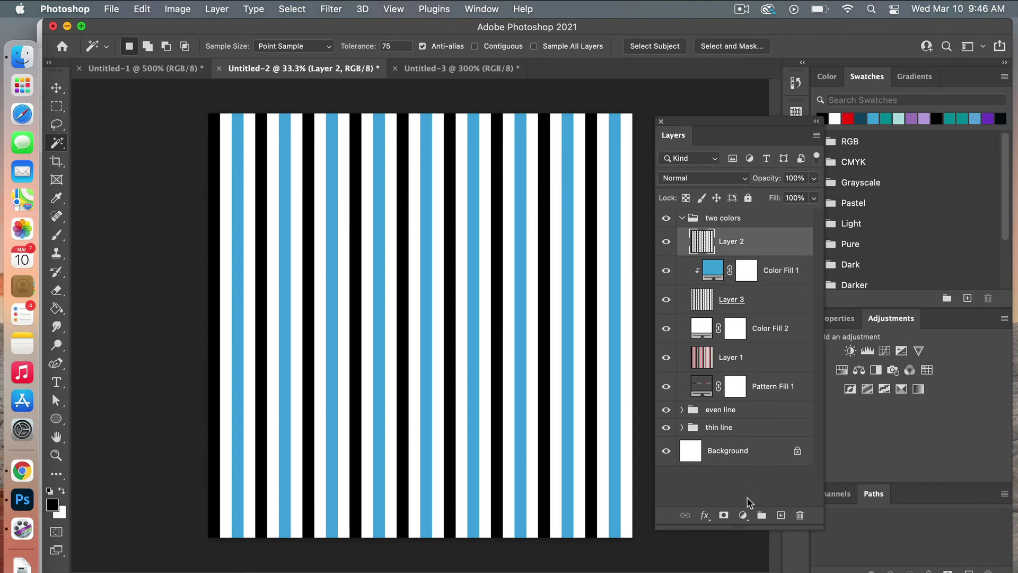
pyautogui.click(743, 515)
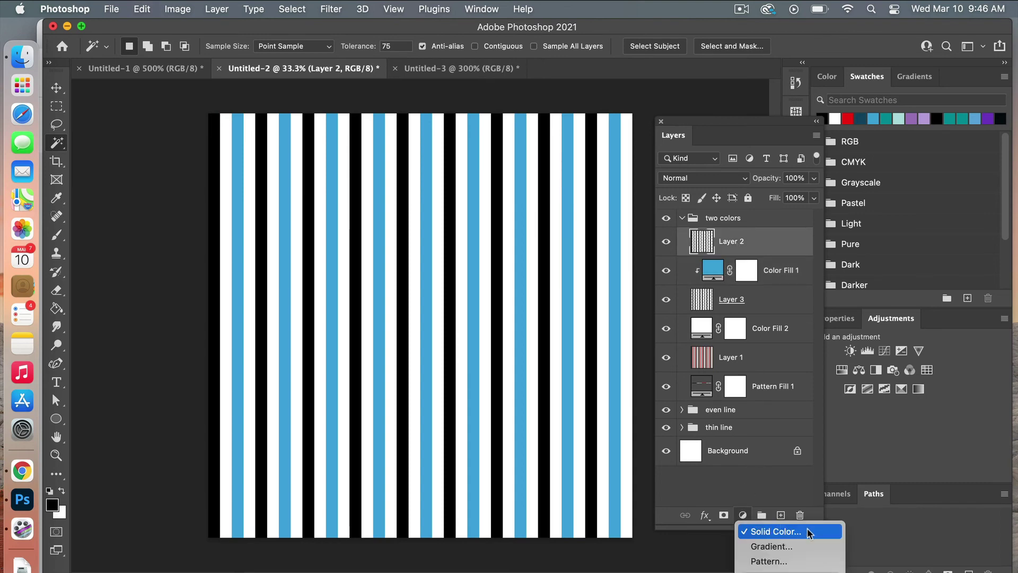
pyautogui.click(776, 532)
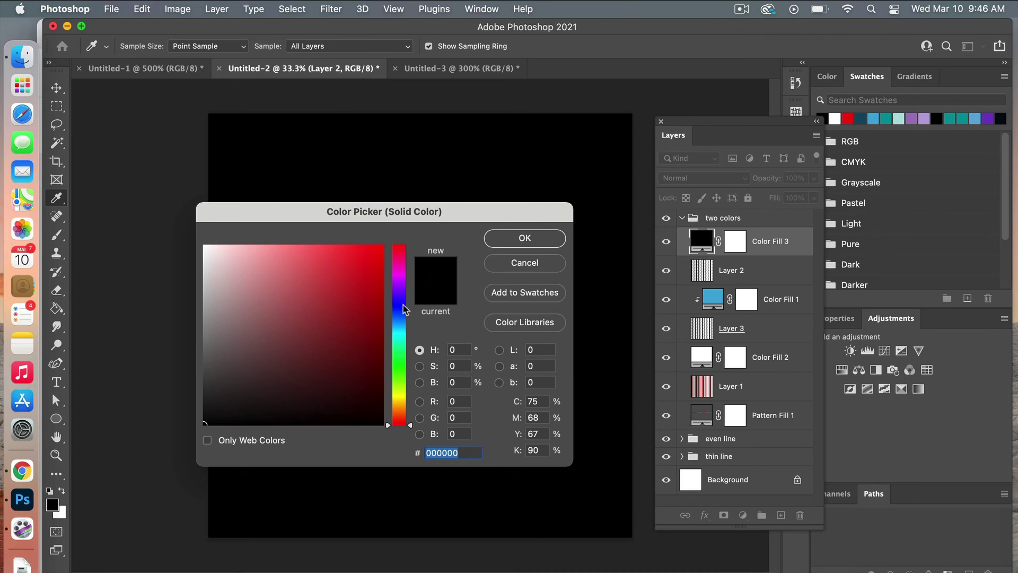
pyautogui.click(400, 293)
pyautogui.click(319, 258)
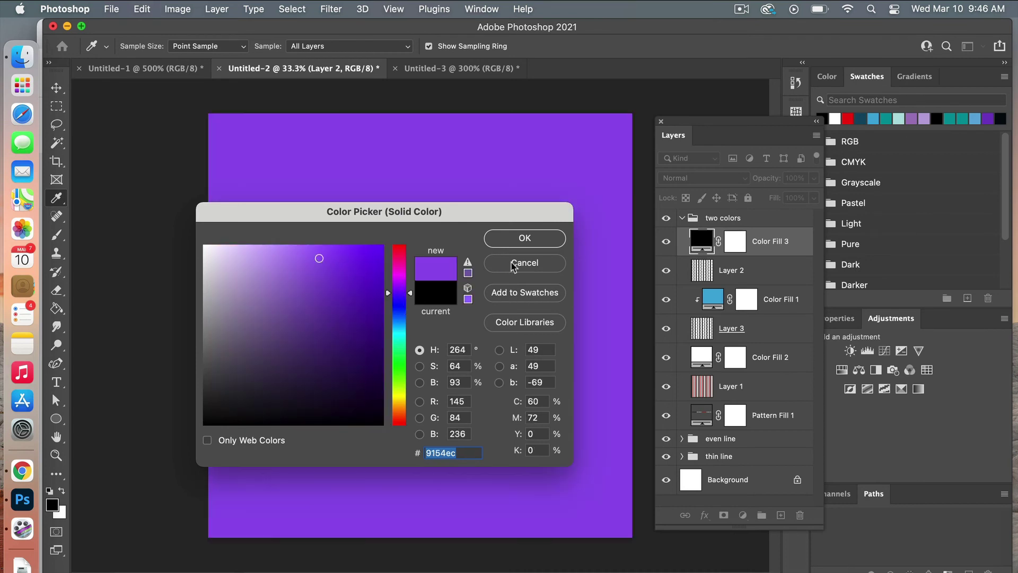
pyautogui.click(514, 238)
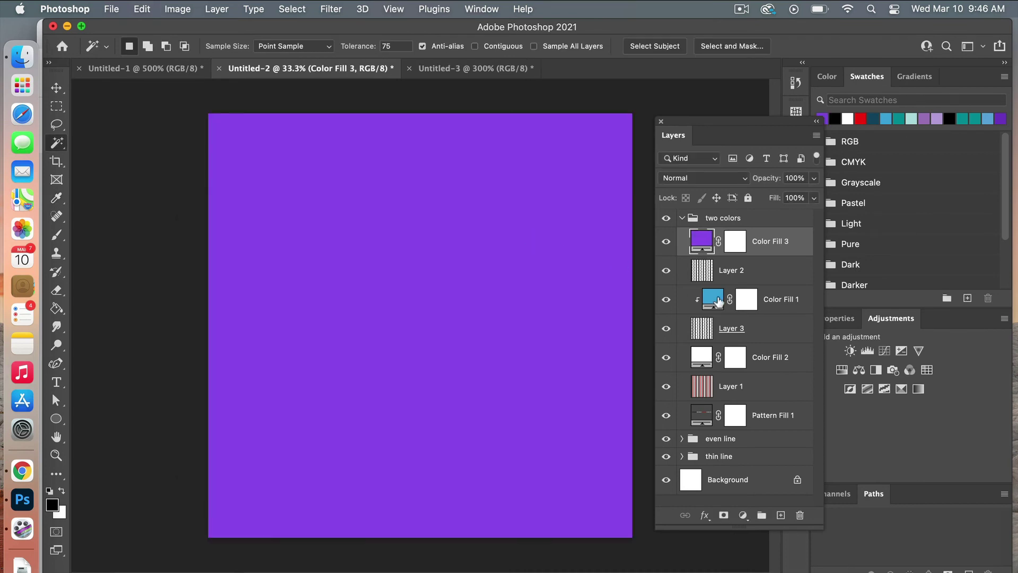
pyautogui.keyDown('alt'); pyautogui.click(721, 260); pyautogui.keyUp('alt')
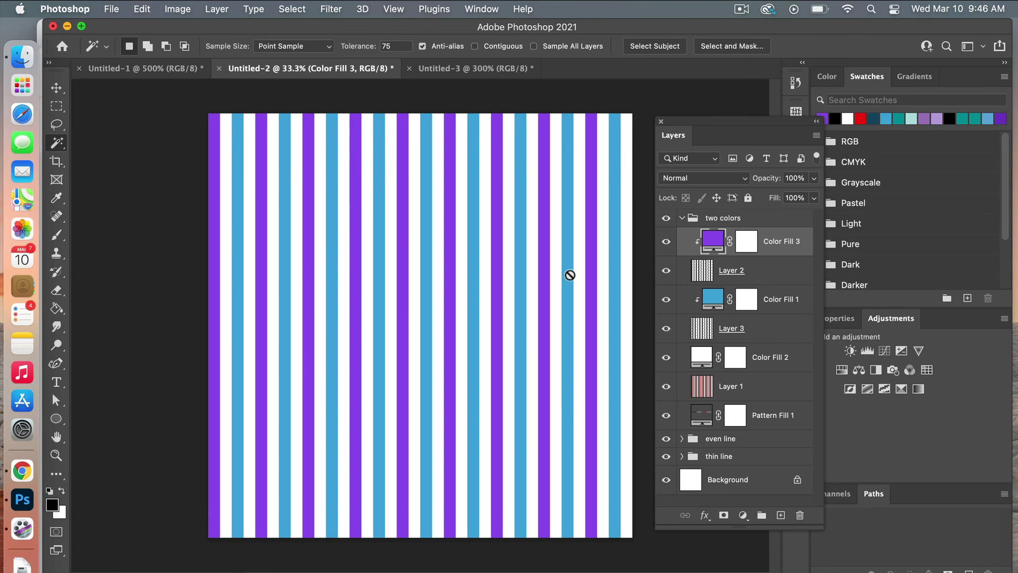
# - Collapse the "two colors" group, and hide it and the "even line" group to show the thin line pattern
pyautogui.click(683, 218)
pyautogui.click(667, 219)
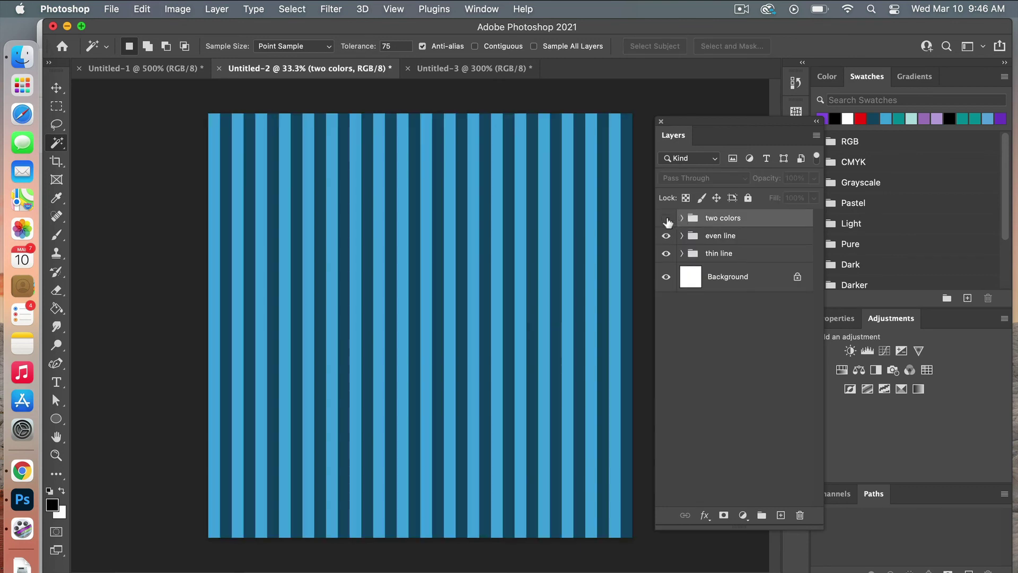
pyautogui.click(667, 236)
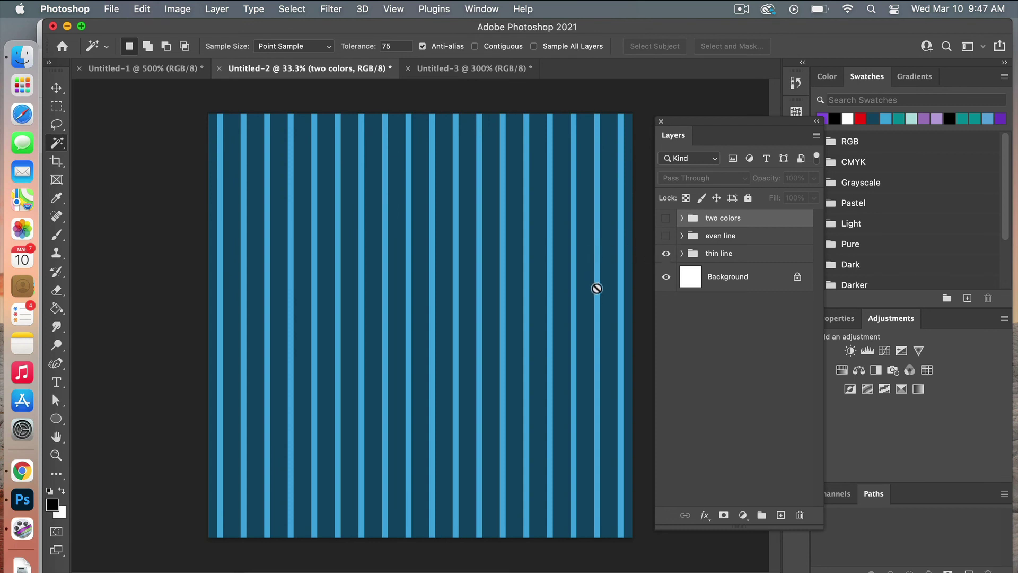
# - Make the "even line" group visible, and briefly show the "two colors" group before hiding it again
pyautogui.click(666, 236)
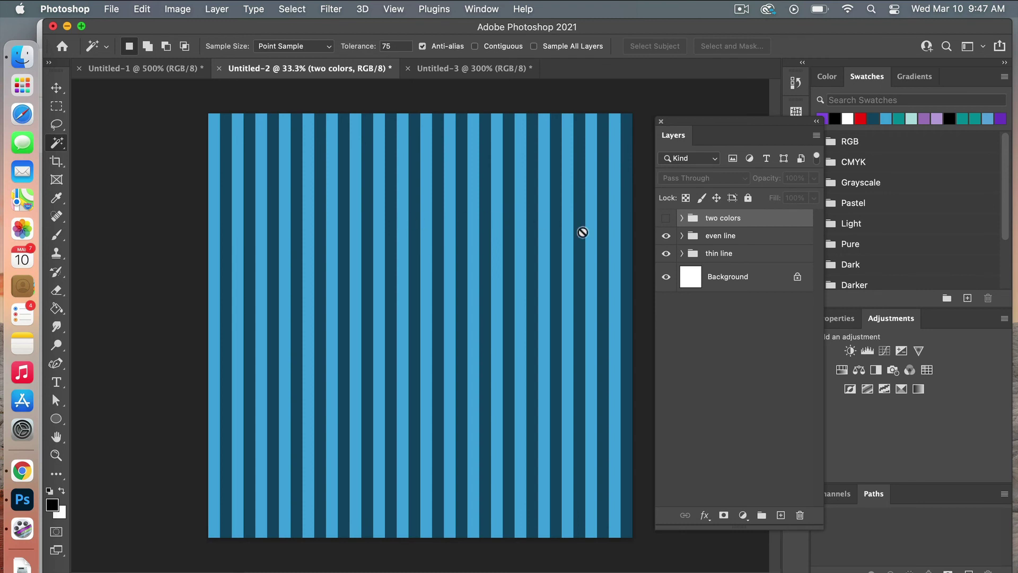
pyautogui.click(666, 217)
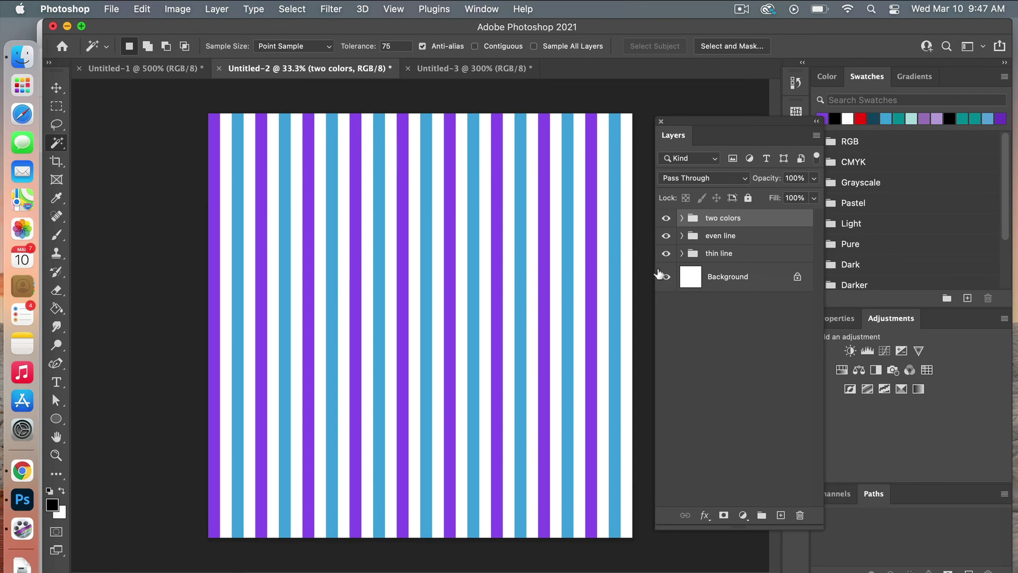
pyautogui.click(666, 218)
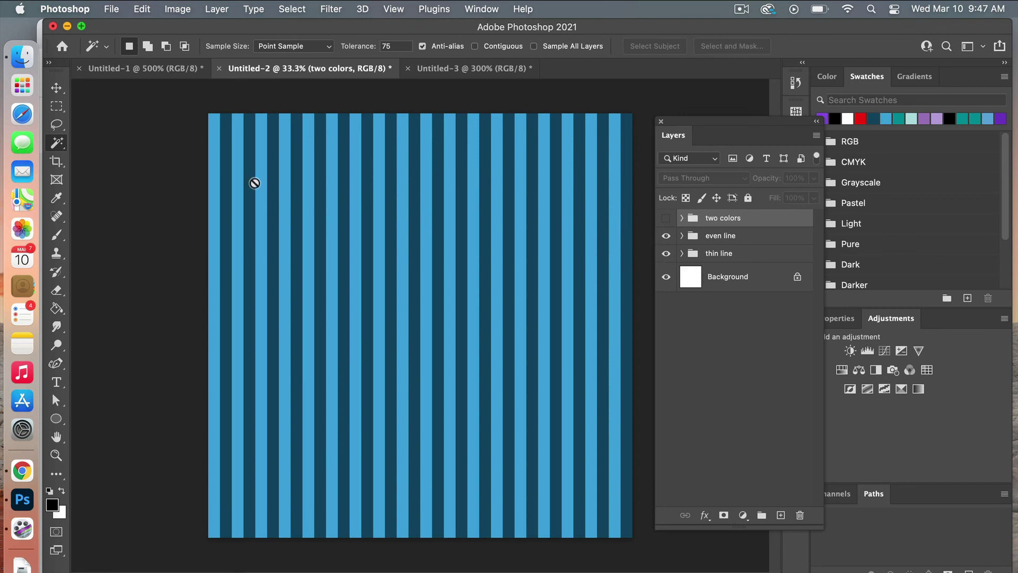
# - Save the even stripe pattern as a JPEG copy named blue-stripes in the Examples folder, with maximum quality 12 and Baseline ("Standard") format
pyautogui.click(112, 9)
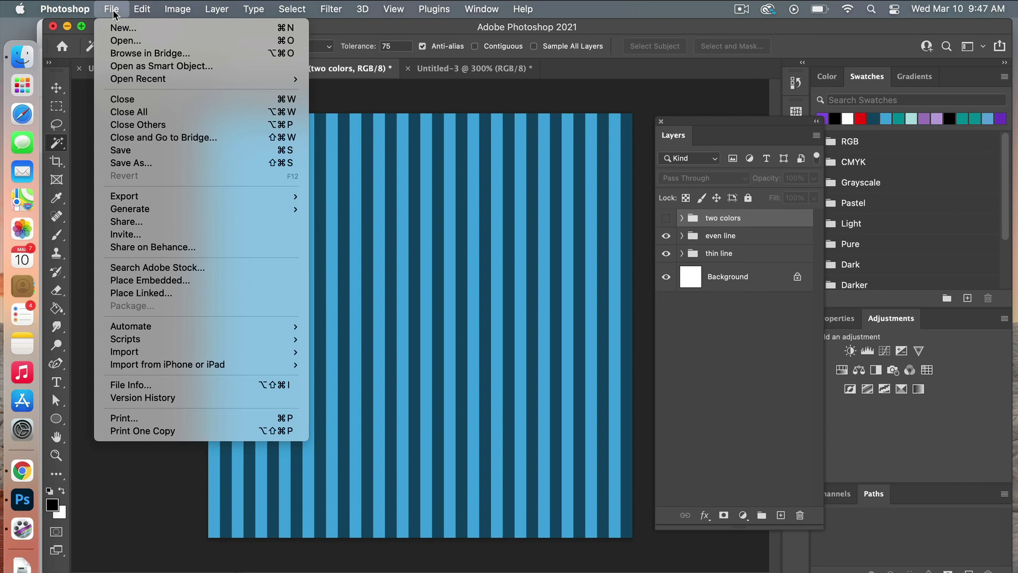
pyautogui.click(158, 162)
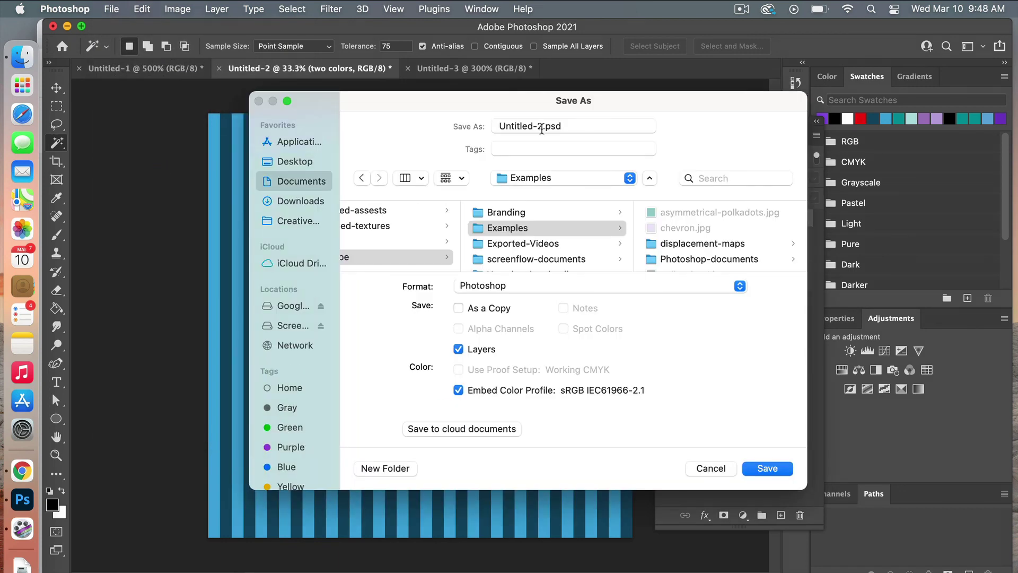
pyautogui.click(542, 127)
pyautogui.moveTo(541, 127); pyautogui.dragTo(483, 127)
pyautogui.write('blue-stripes')
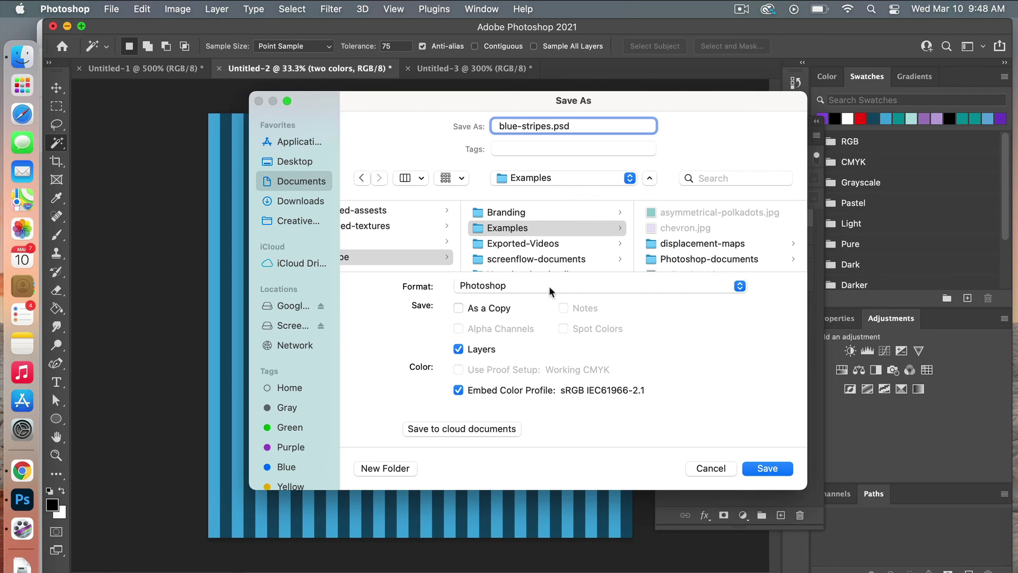
pyautogui.click(739, 287)
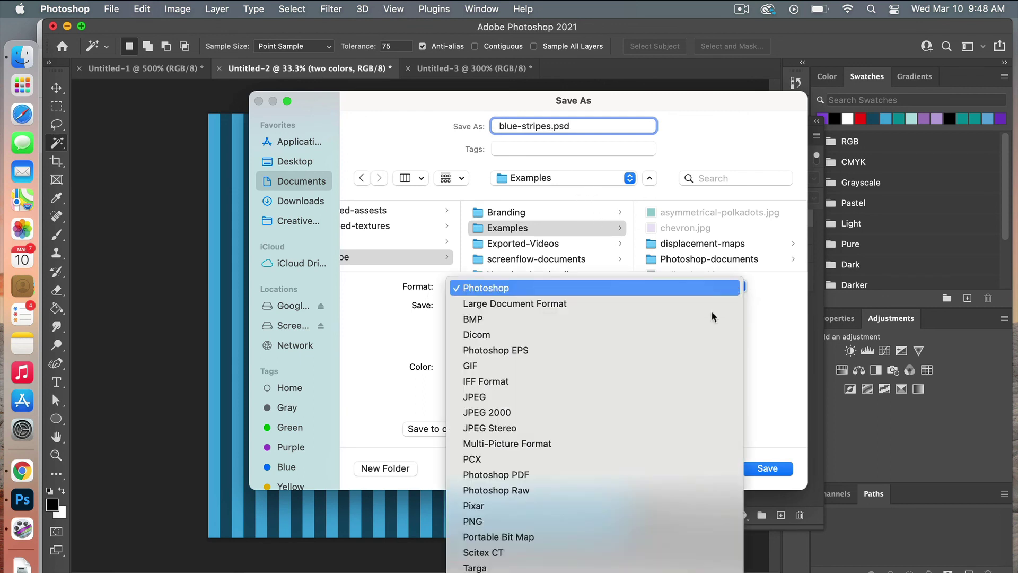
pyautogui.click(660, 397)
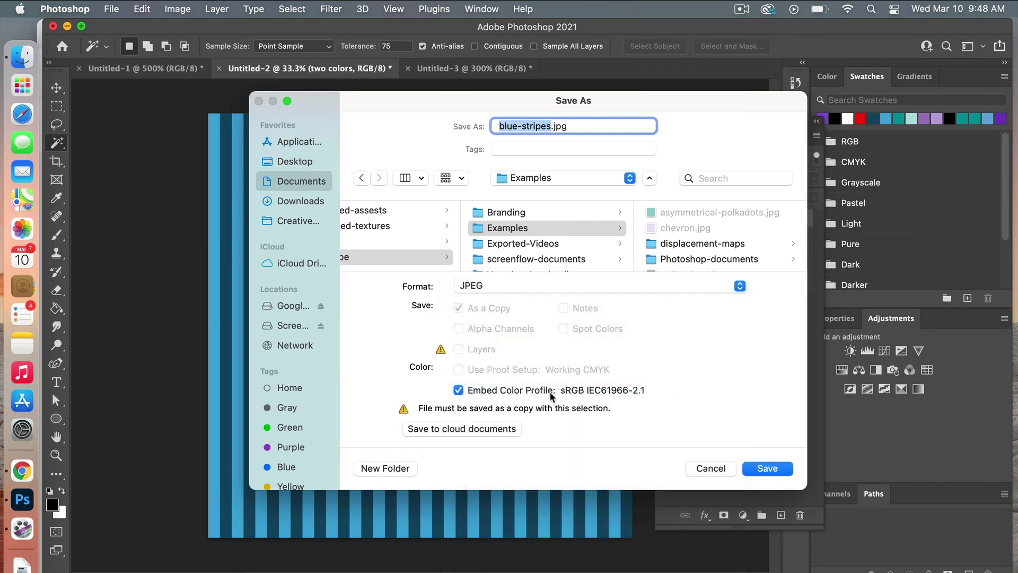
pyautogui.click(768, 468)
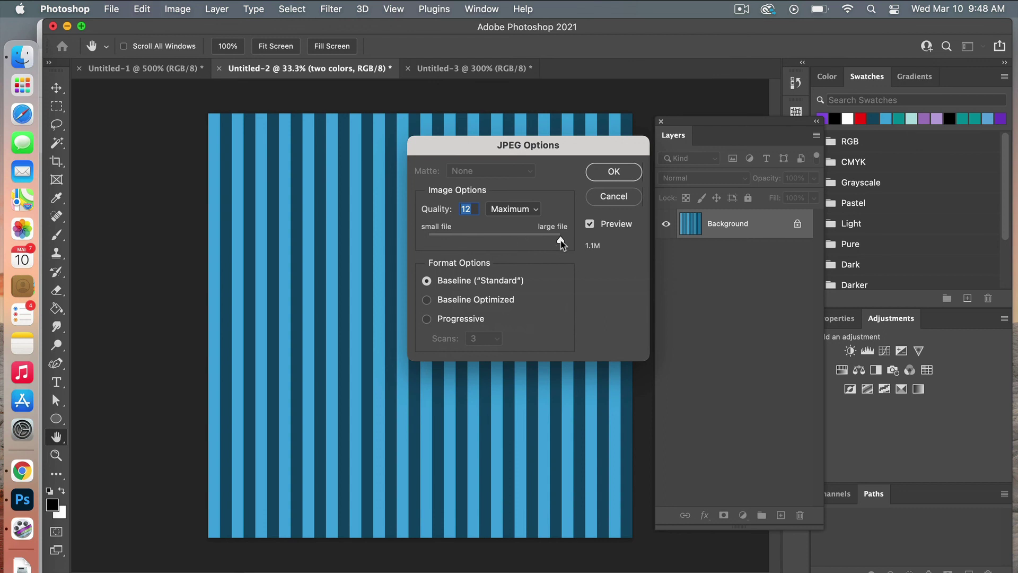
pyautogui.click(613, 171)
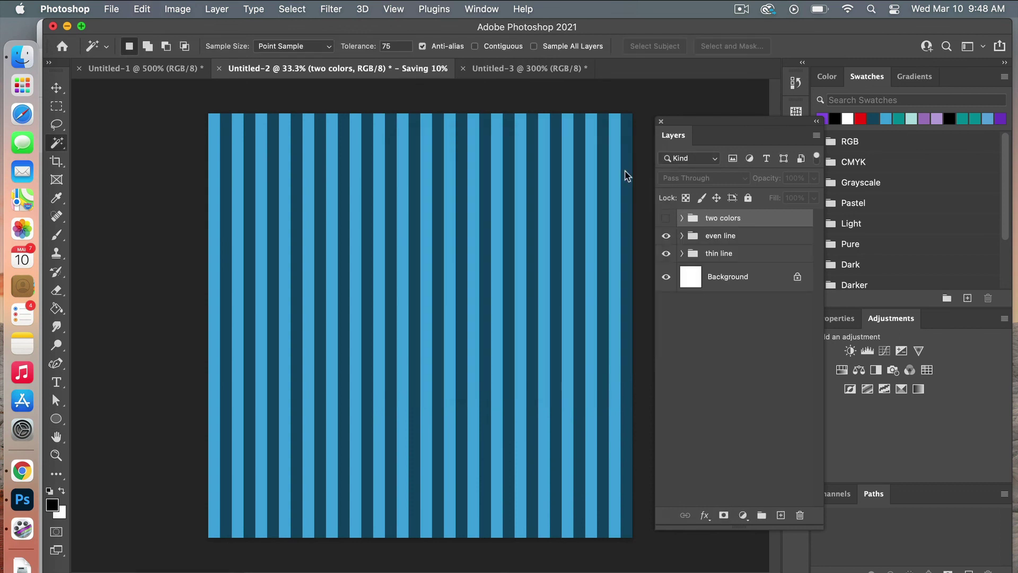